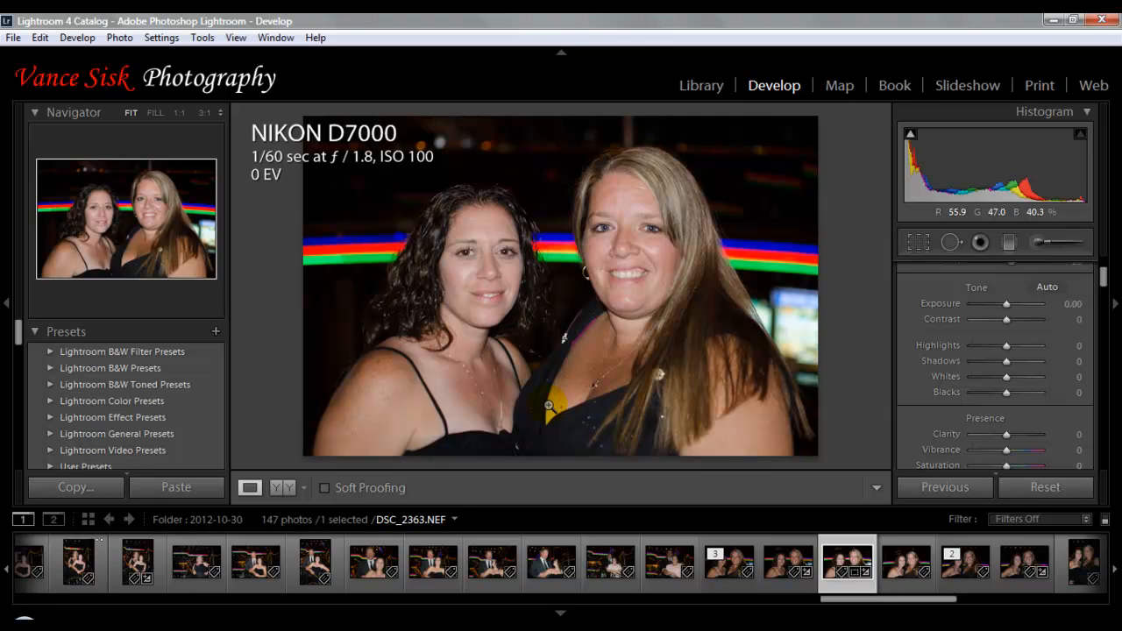
- Hide the navigator and presets area and the filmstrip to enlarge the photo
left_click(8, 303)
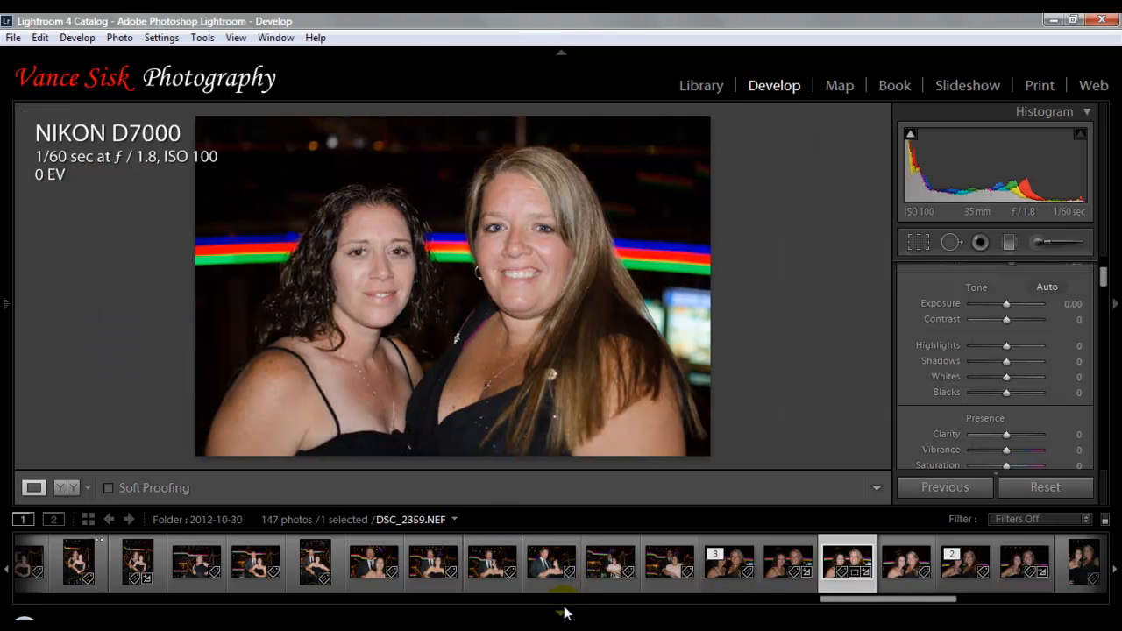
left_click(562, 614)
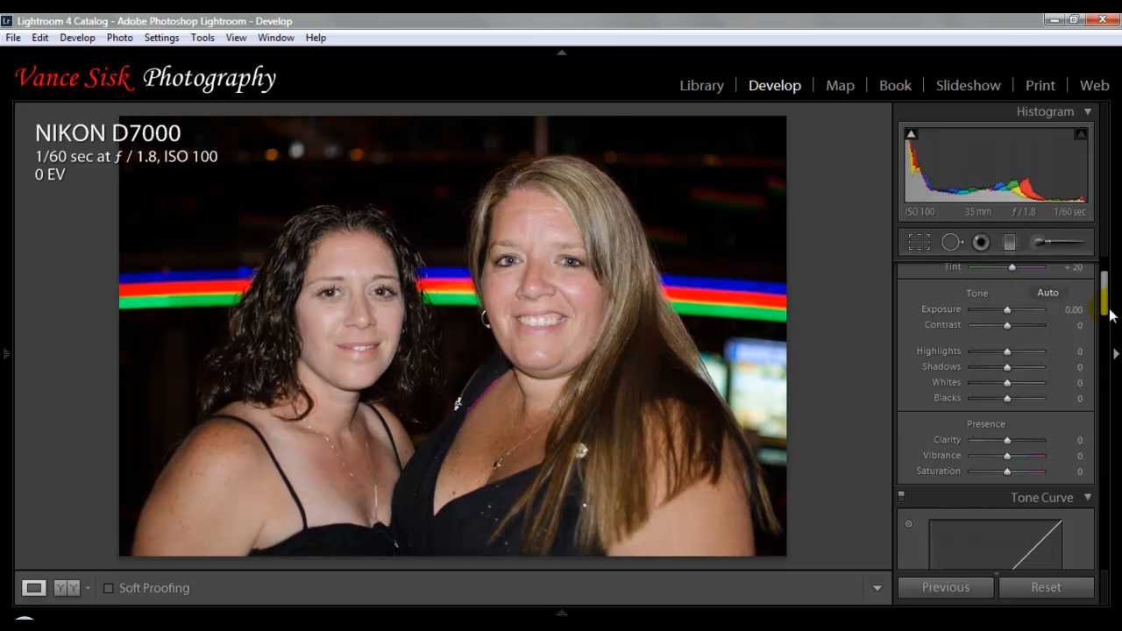
- Set the photo's Blacks to -20 and its Shadows to -20 in the basic tone adjustments
left_click_drag(1107, 301, 1106, 311)
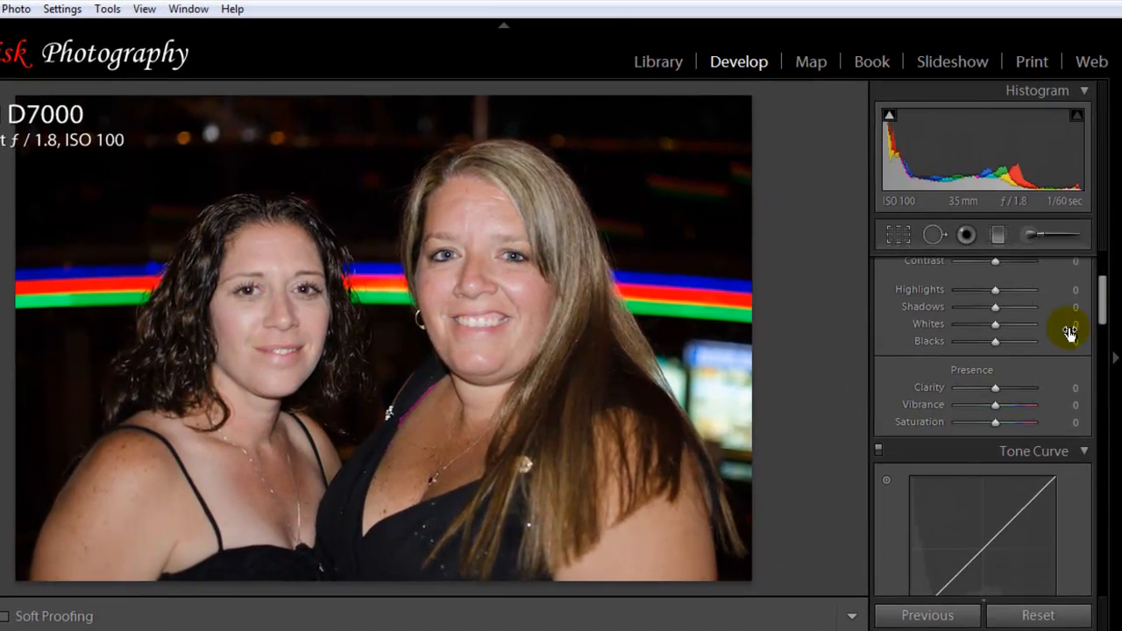
left_click(1062, 342)
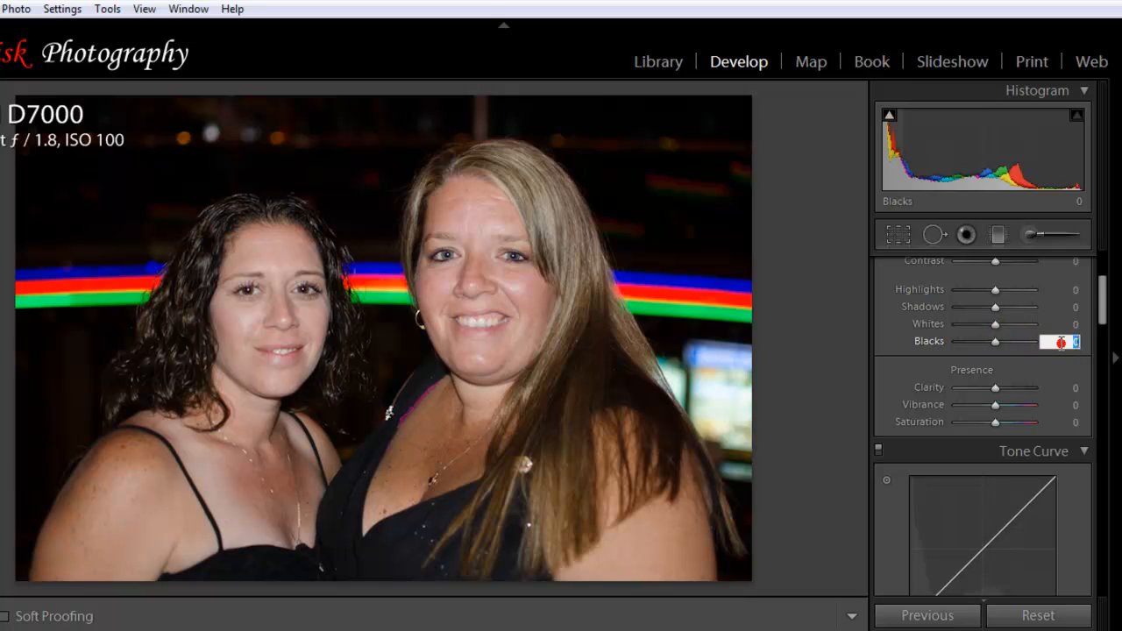
key("BackSpace")
type("-20")
key("Return")
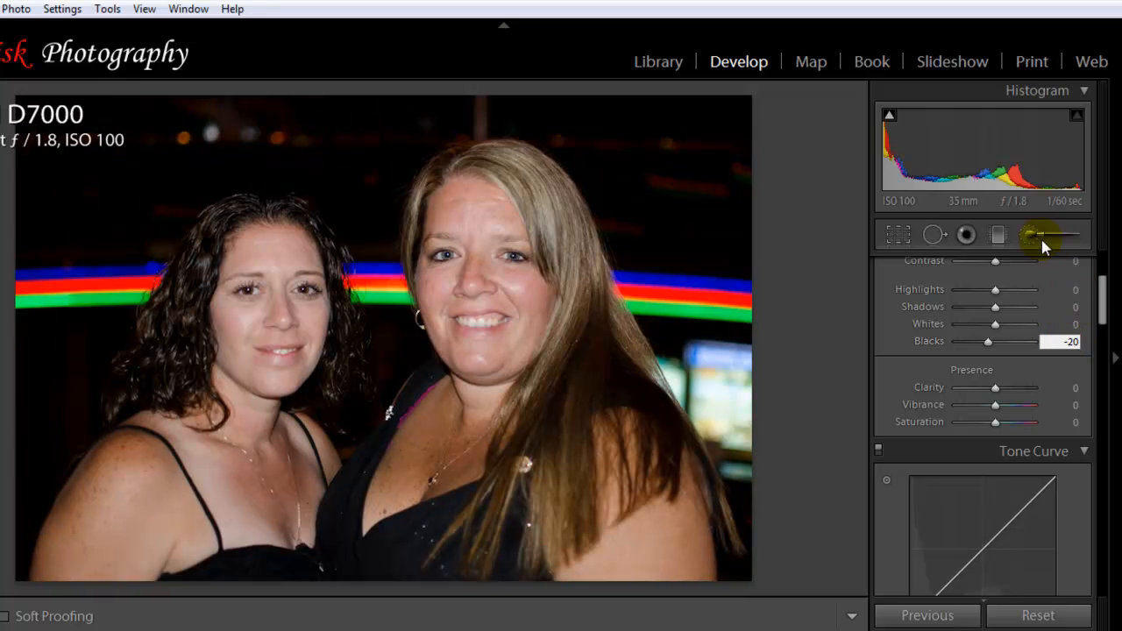
left_click(1058, 307)
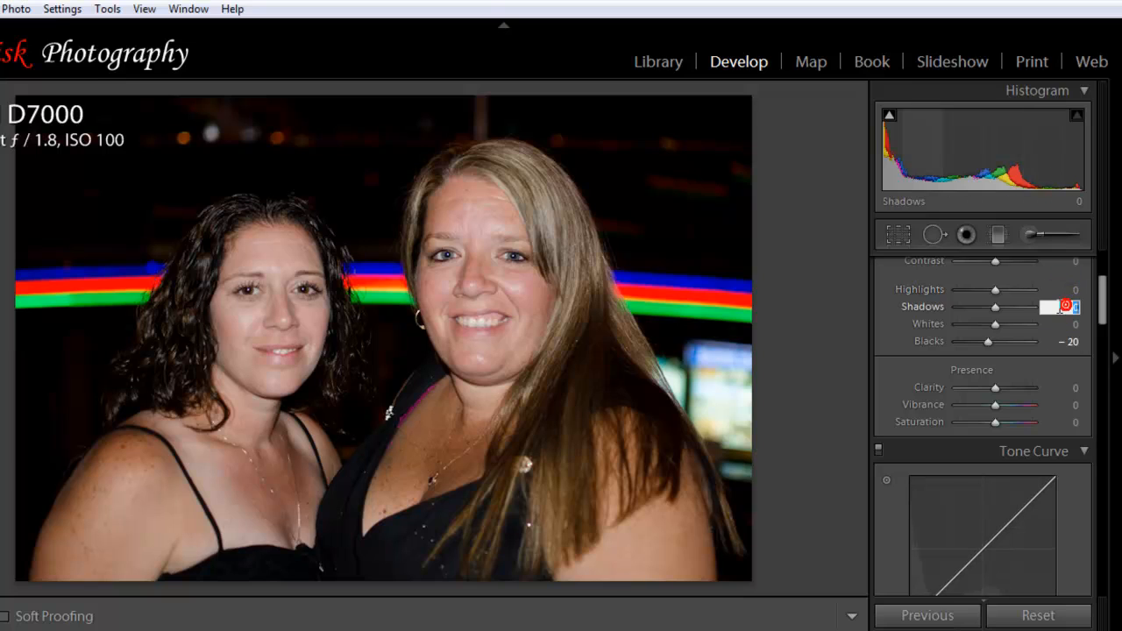
type("-20")
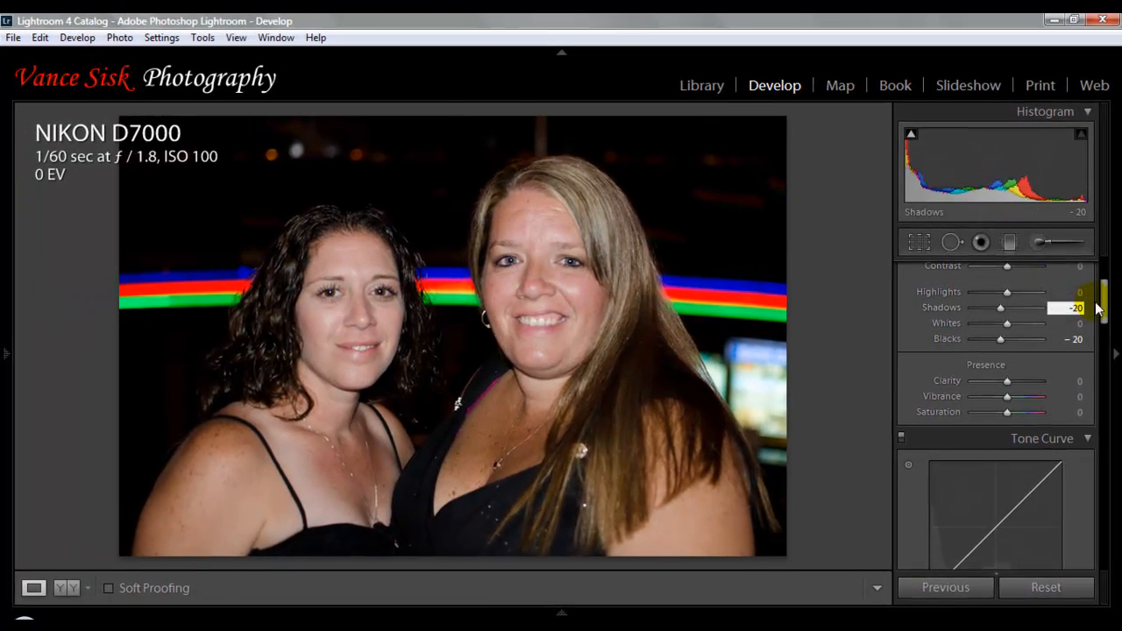
- Review the effect presets available for the Adjustment Brush
left_click_drag(1103, 302, 1105, 279)
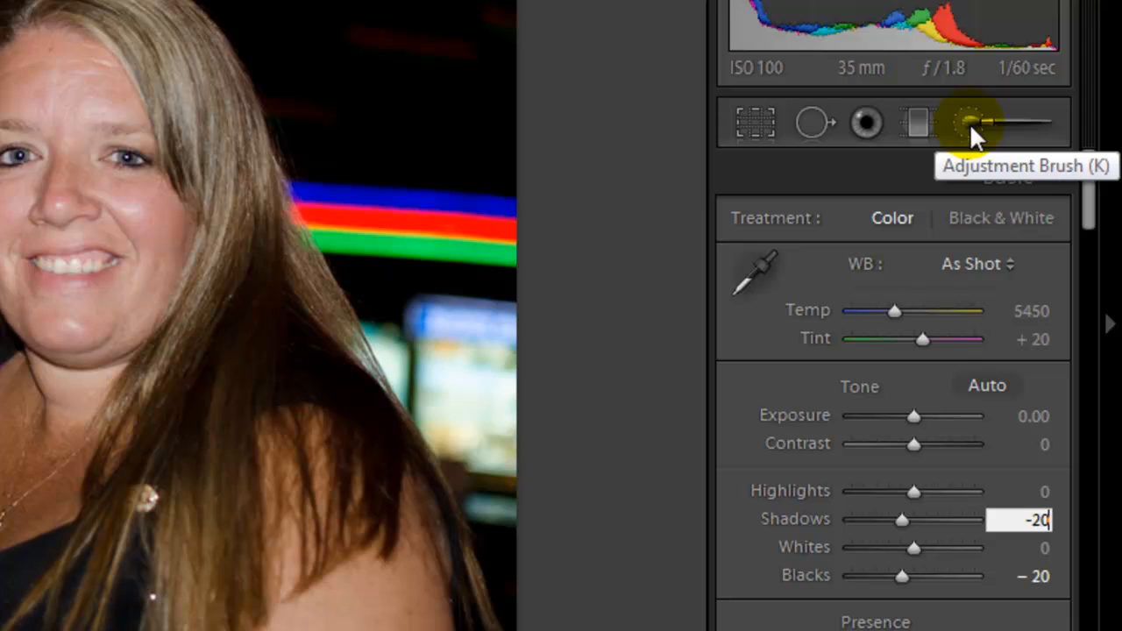
left_click(970, 123)
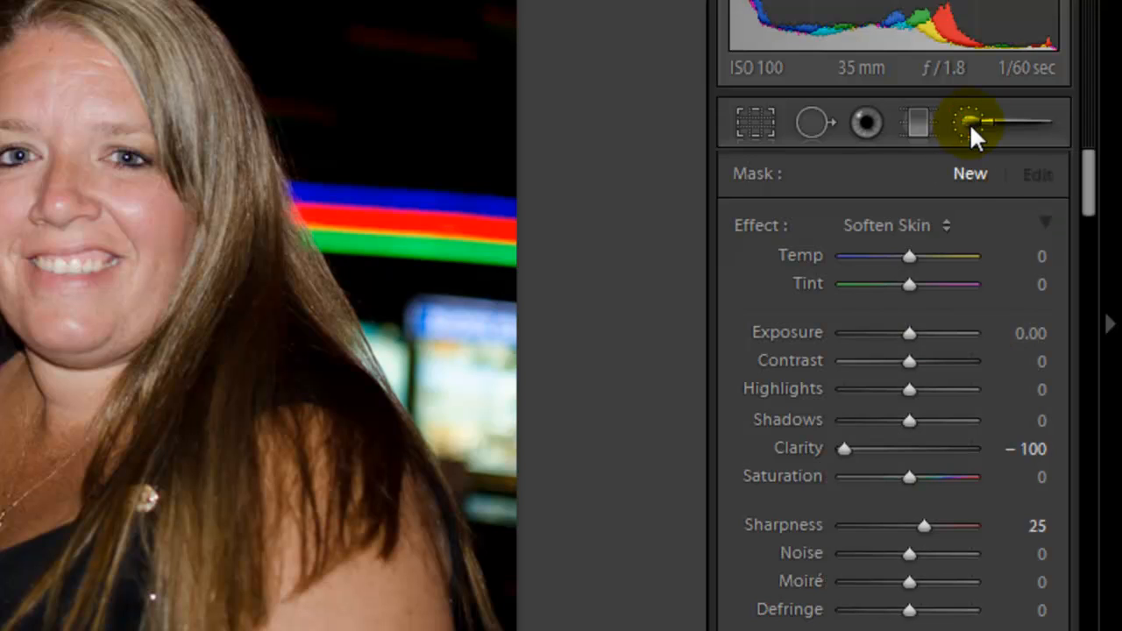
left_click(947, 224)
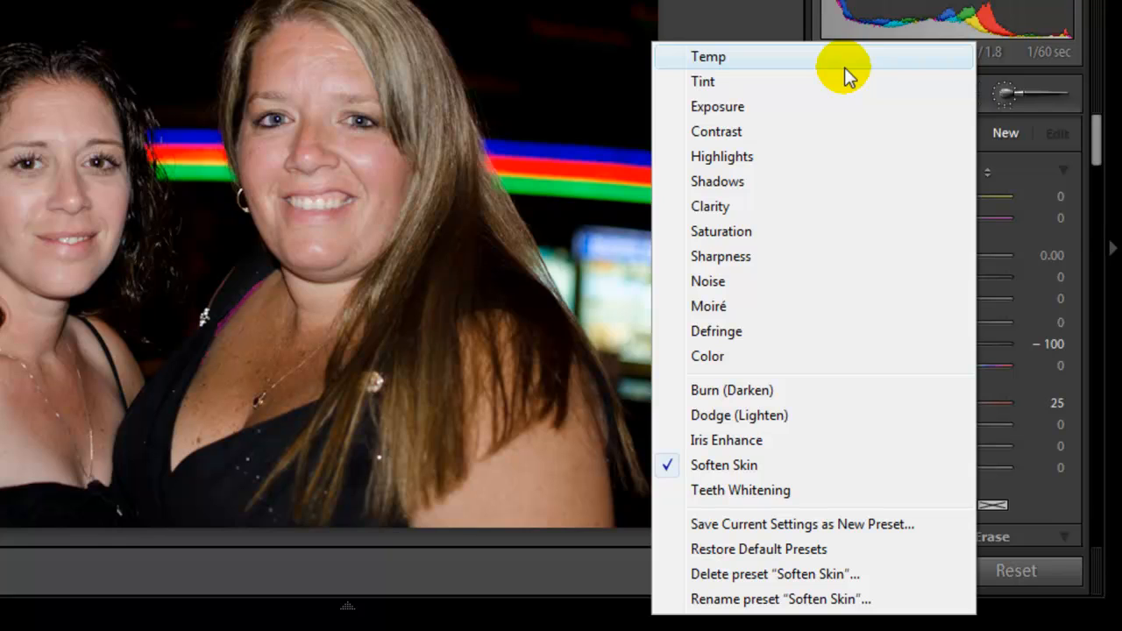
left_click(729, 11)
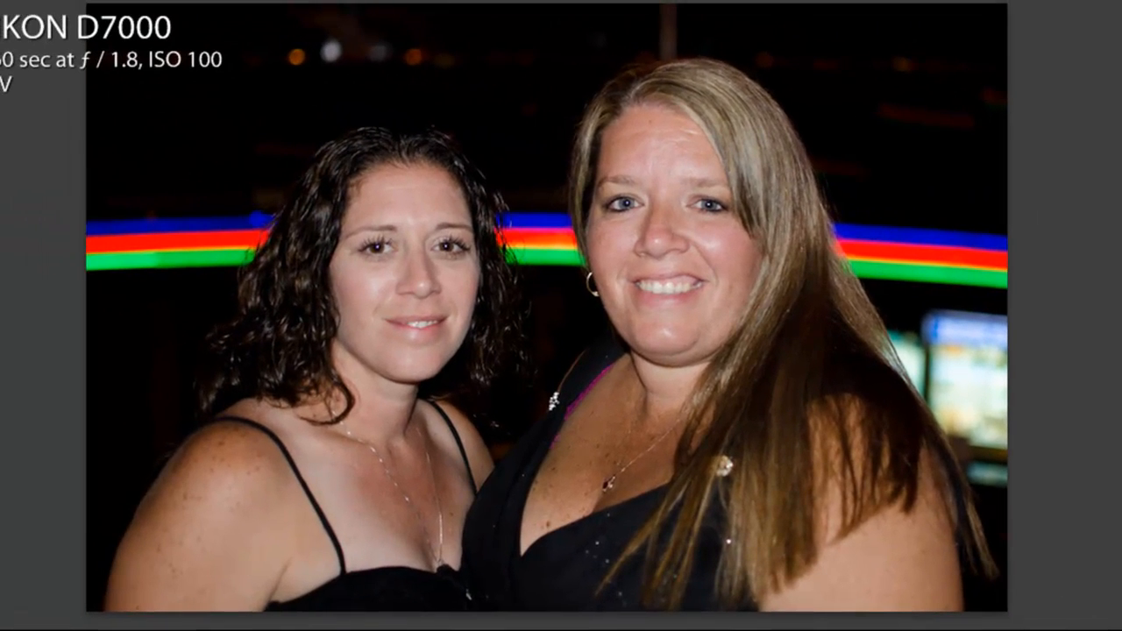
- Examine both women's eyes up close, returning to the blonde woman's face
left_click(664, 203)
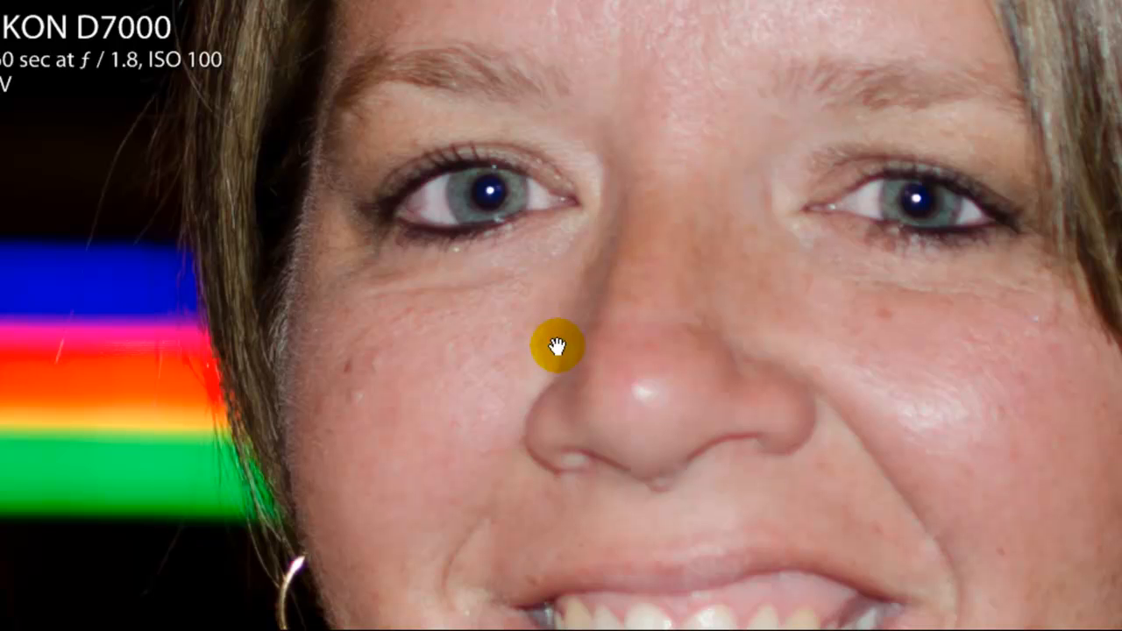
left_click_drag(336, 503, 829, 368)
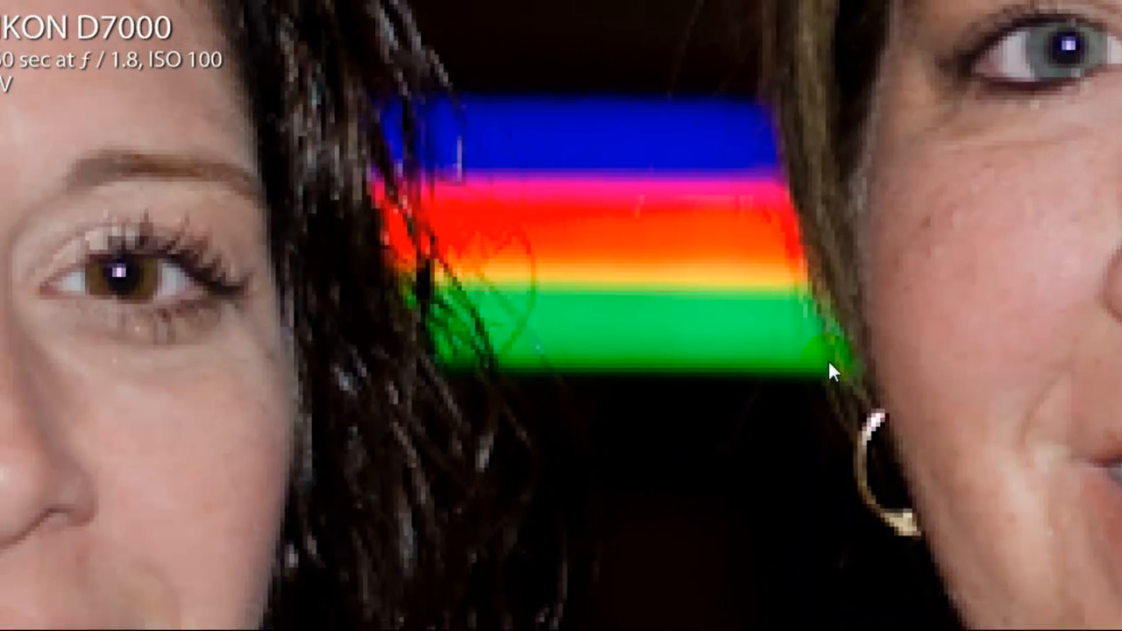
left_click_drag(341, 323, 860, 316)
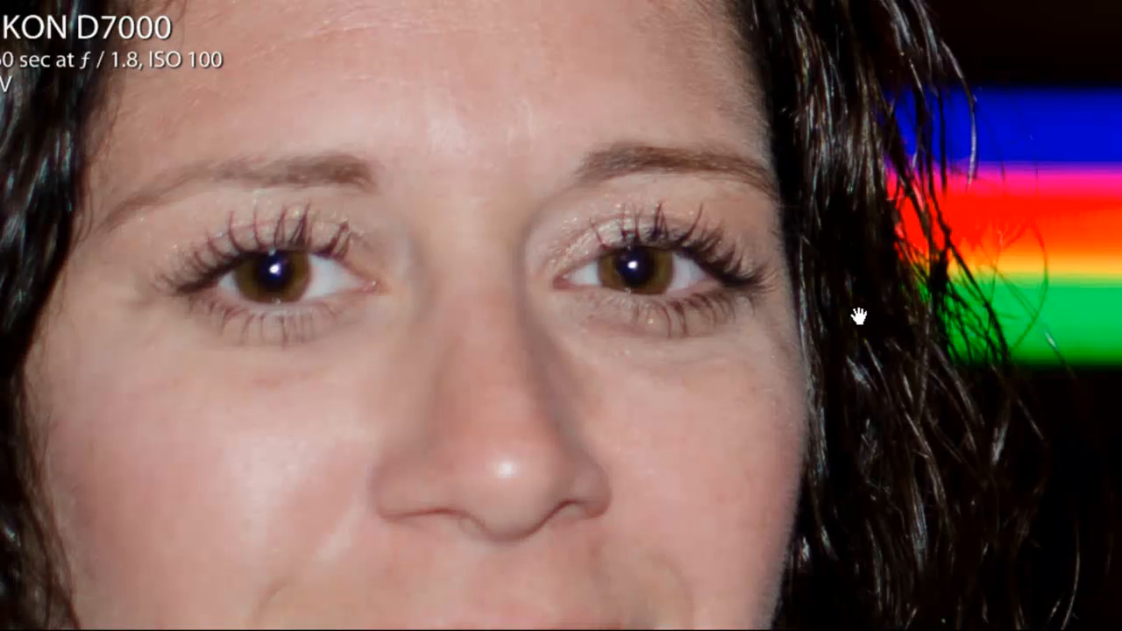
left_click_drag(957, 302, 466, 237)
left_click_drag(947, 170, 495, 295)
left_click_drag(802, 158, 553, 242)
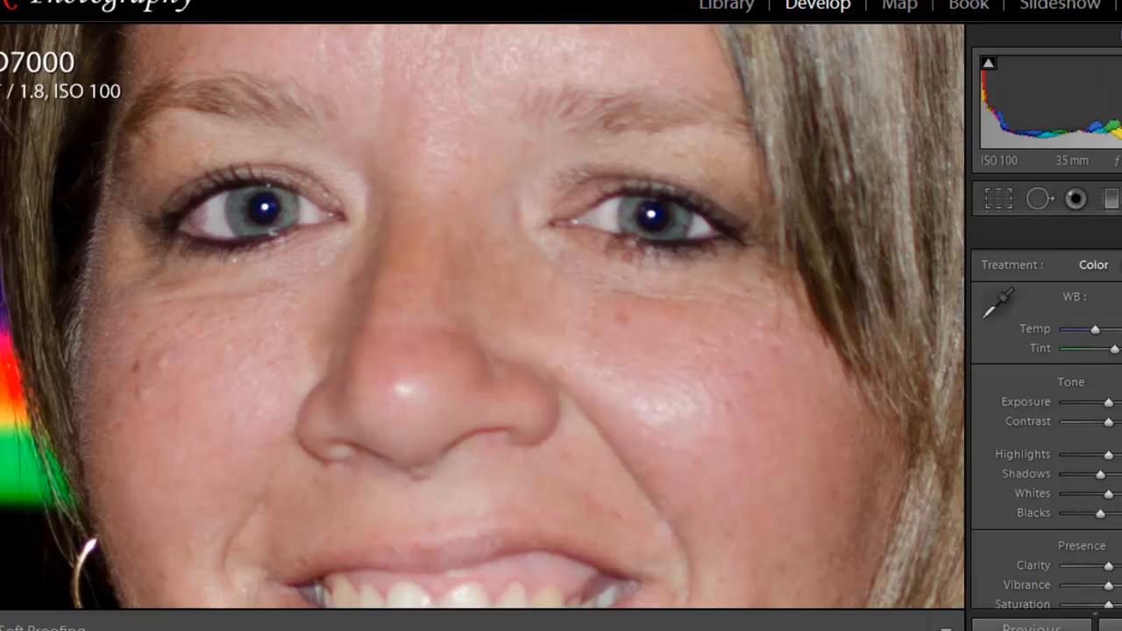
- Activate the Adjustment Brush with the Iris Enhance effect
left_click_drag(1096, 253, 1087, 249)
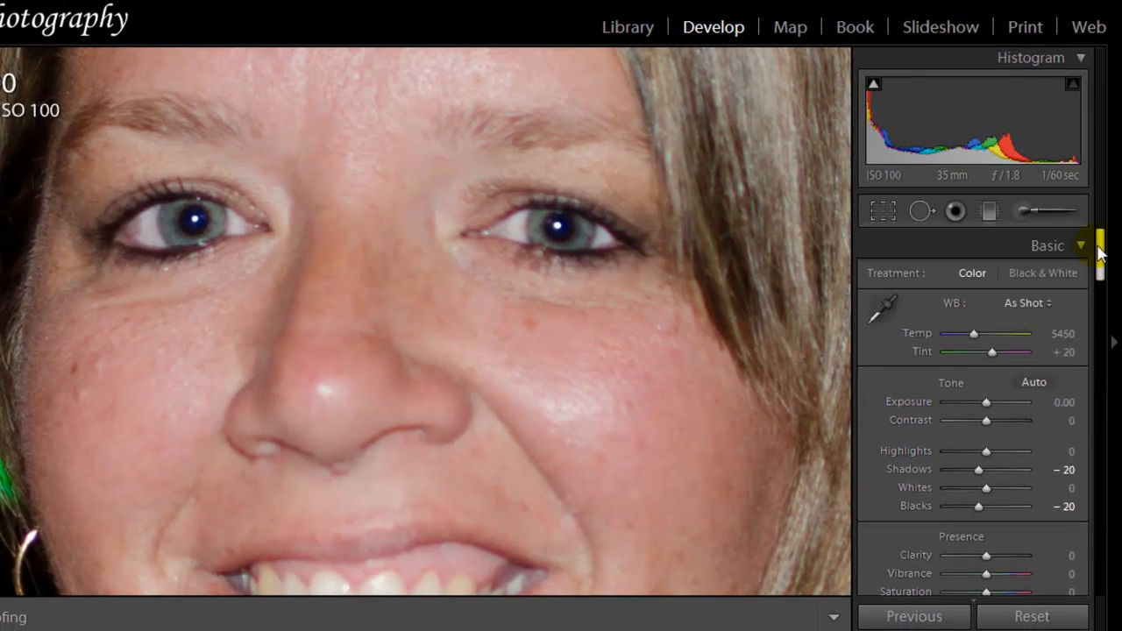
left_click(1026, 210)
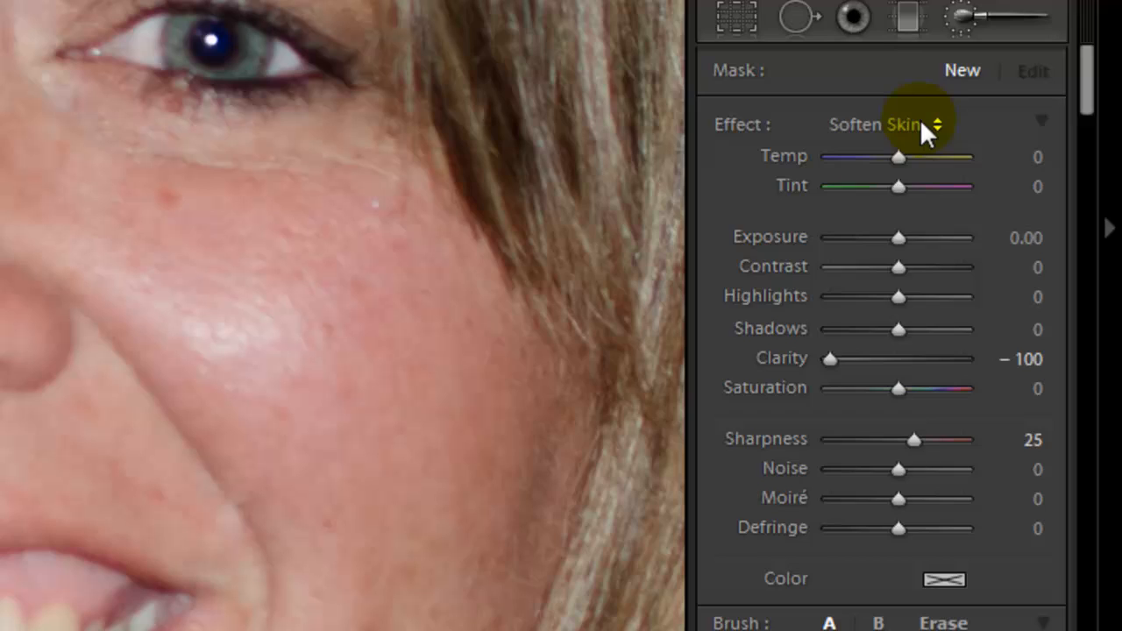
left_click(1007, 278)
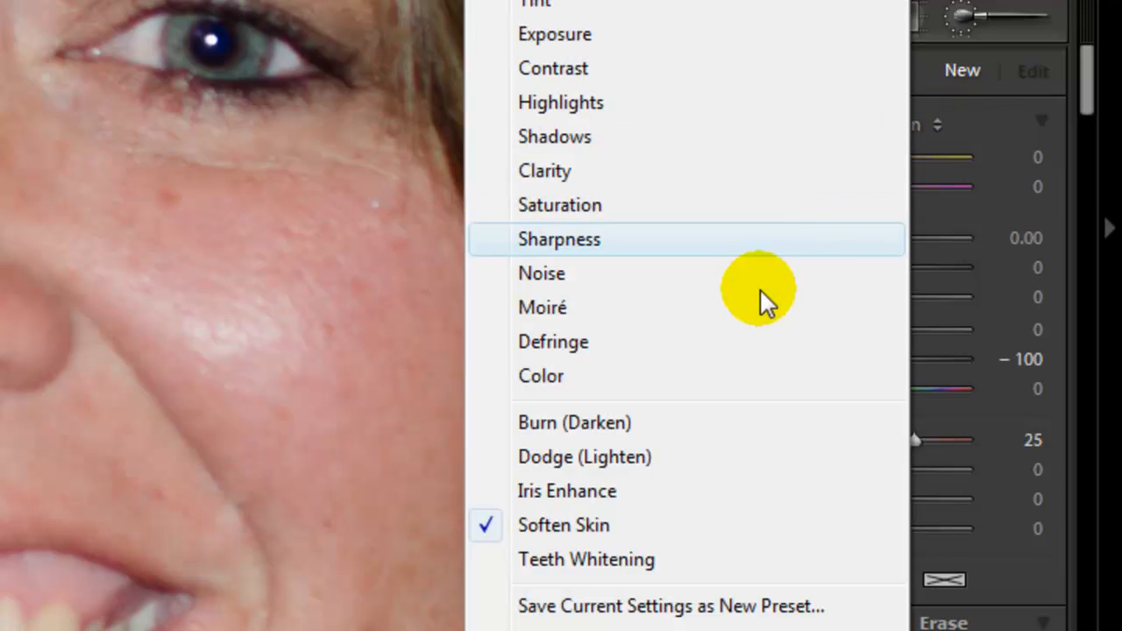
left_click(492, 486)
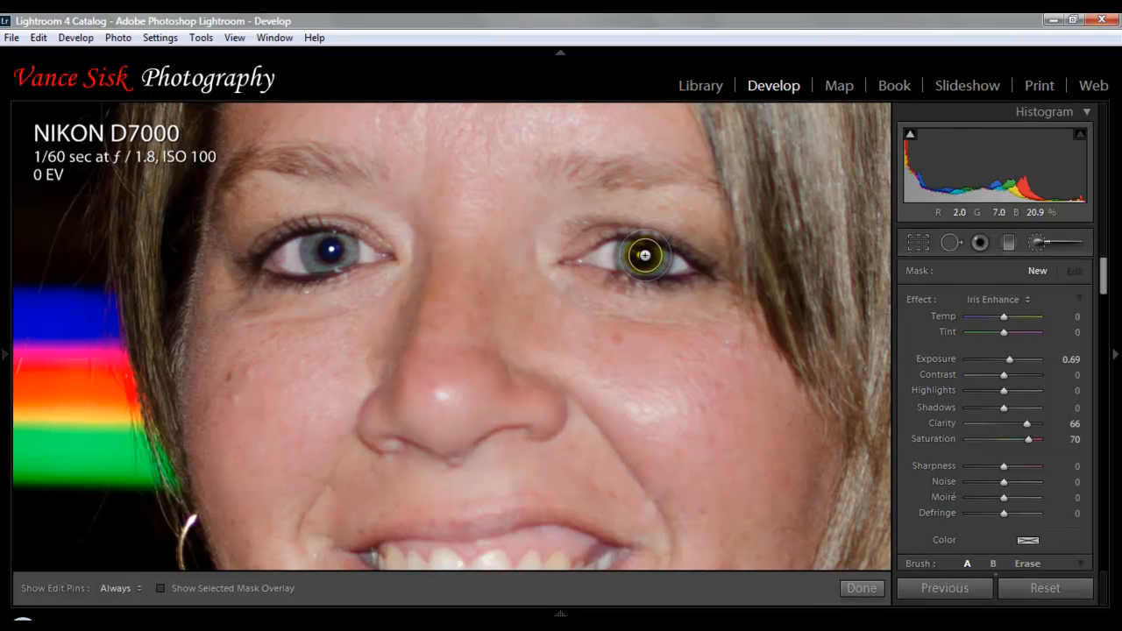
- Reduce the brush size to 6.0 and paint the Iris Enhance effect over both of the blonde woman's irises
left_click_drag(638, 255, 649, 255)
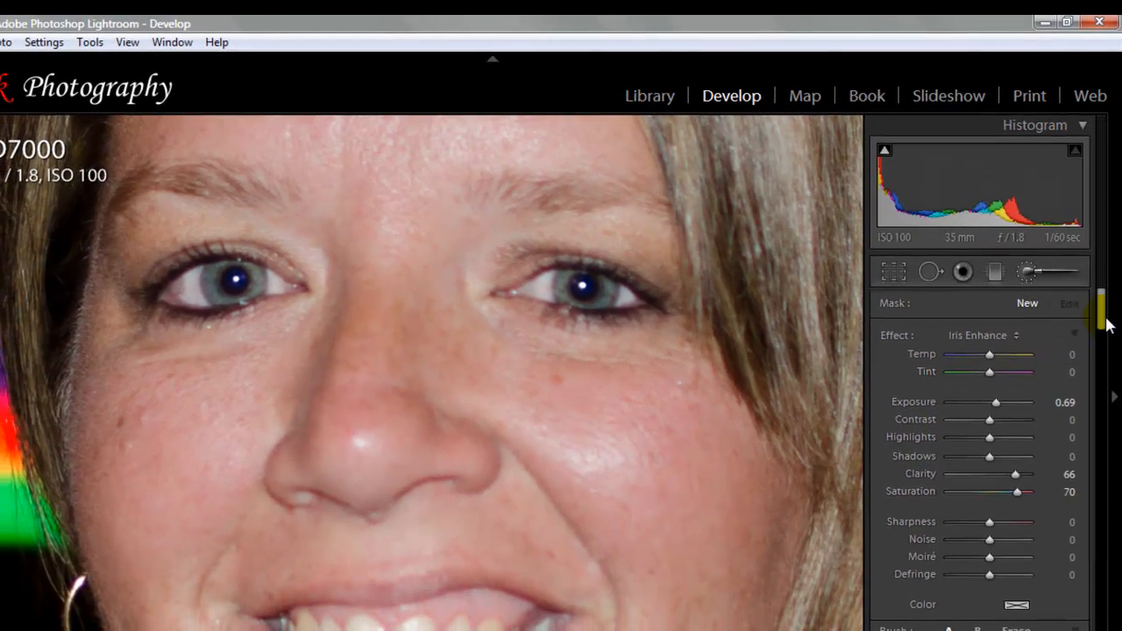
left_click_drag(1104, 301, 1102, 340)
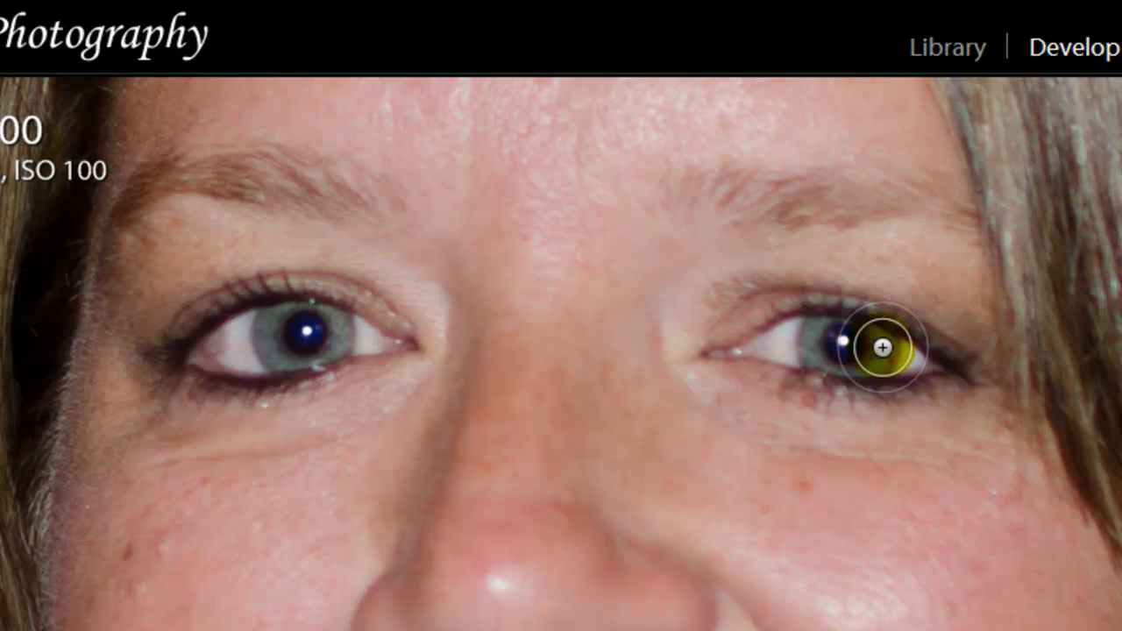
key("bracketleft")
key("bracketleft")
key("bracketleft")
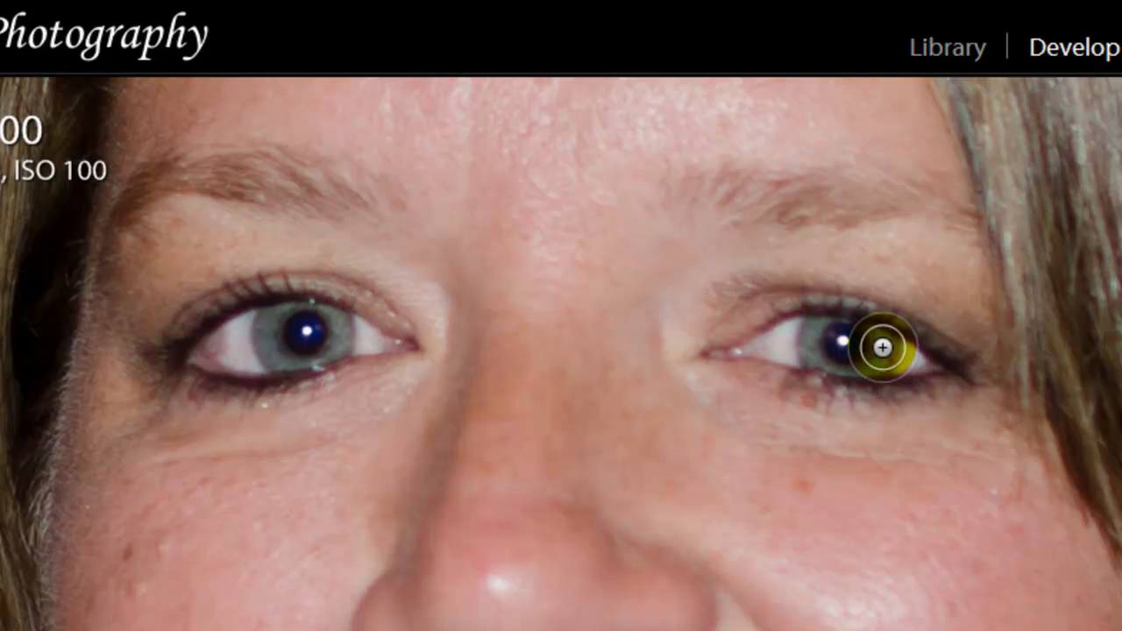
key("bracketleft")
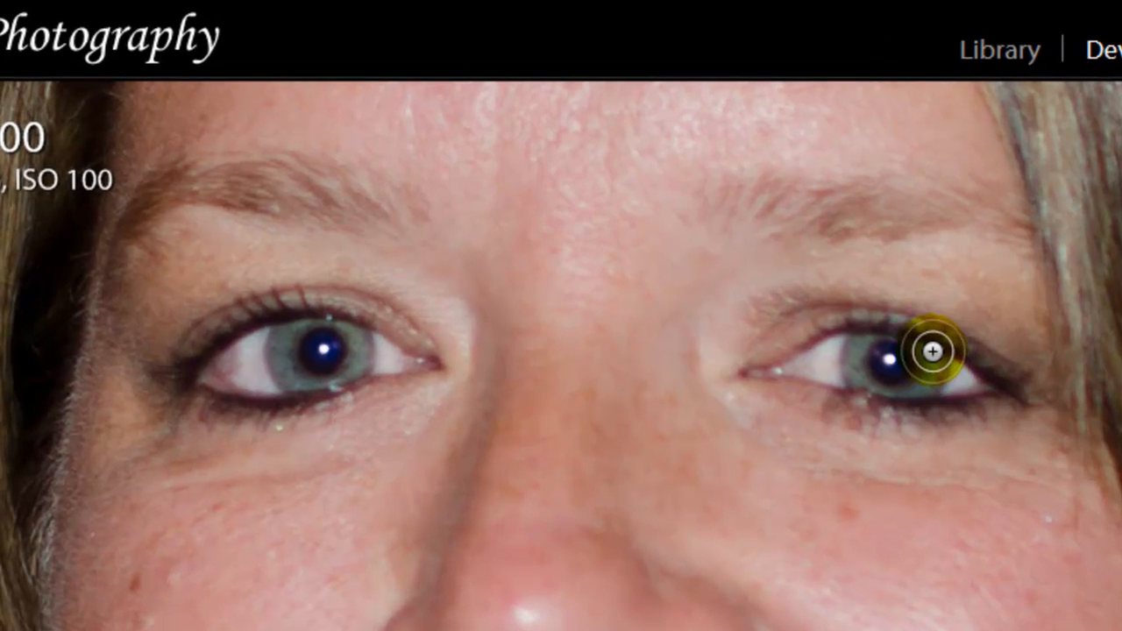
mouse_move(932, 351)
left_mouse_down()
mouse_move(918, 389)
mouse_move(878, 390)
mouse_move(856, 356)
mouse_move(869, 344)
mouse_move(857, 366)
mouse_move(865, 386)
mouse_move(921, 380)
mouse_move(929, 354)
mouse_move(931, 388)
left_mouse_up()
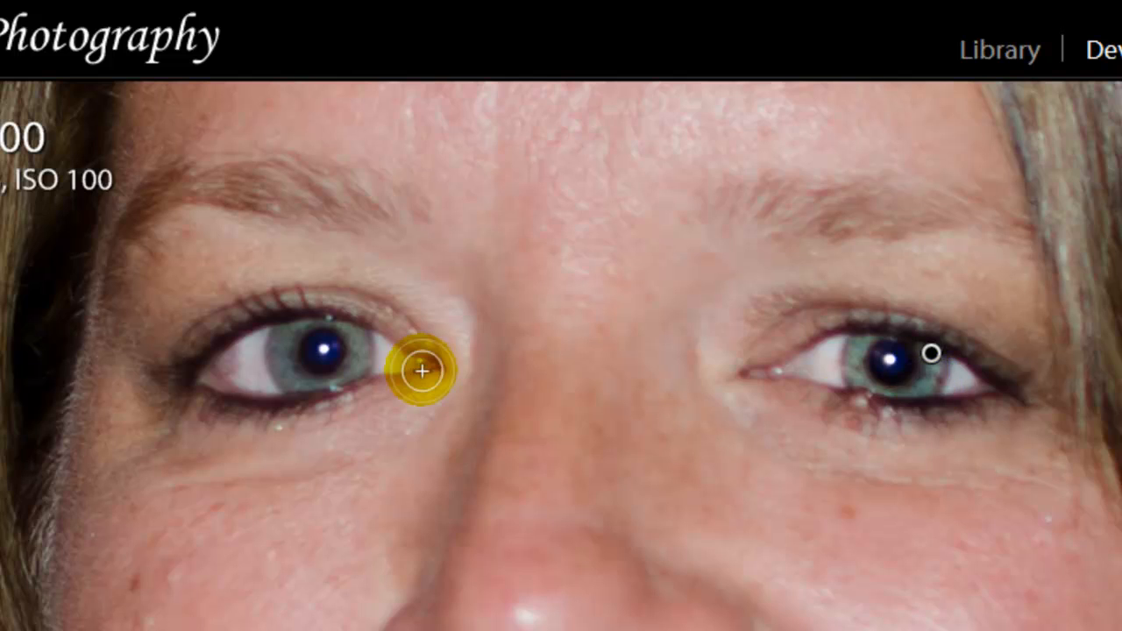
mouse_move(422, 371)
left_mouse_down()
mouse_move(374, 377)
mouse_move(284, 327)
mouse_move(281, 369)
mouse_move(295, 375)
mouse_move(352, 360)
mouse_move(359, 334)
mouse_move(348, 328)
mouse_move(359, 358)
mouse_move(310, 377)
mouse_move(287, 360)
mouse_move(310, 328)
left_mouse_up()
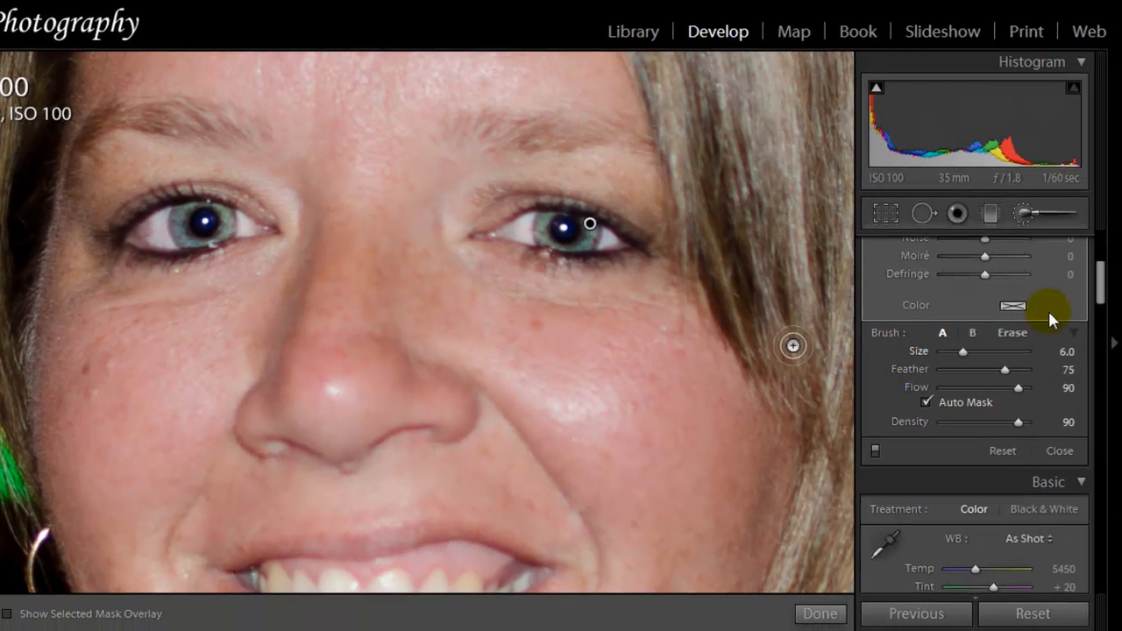
- Try a Temp of -100 on the painted irises and settle on -20 for a subtle blue
left_click_drag(1099, 295, 1099, 263)
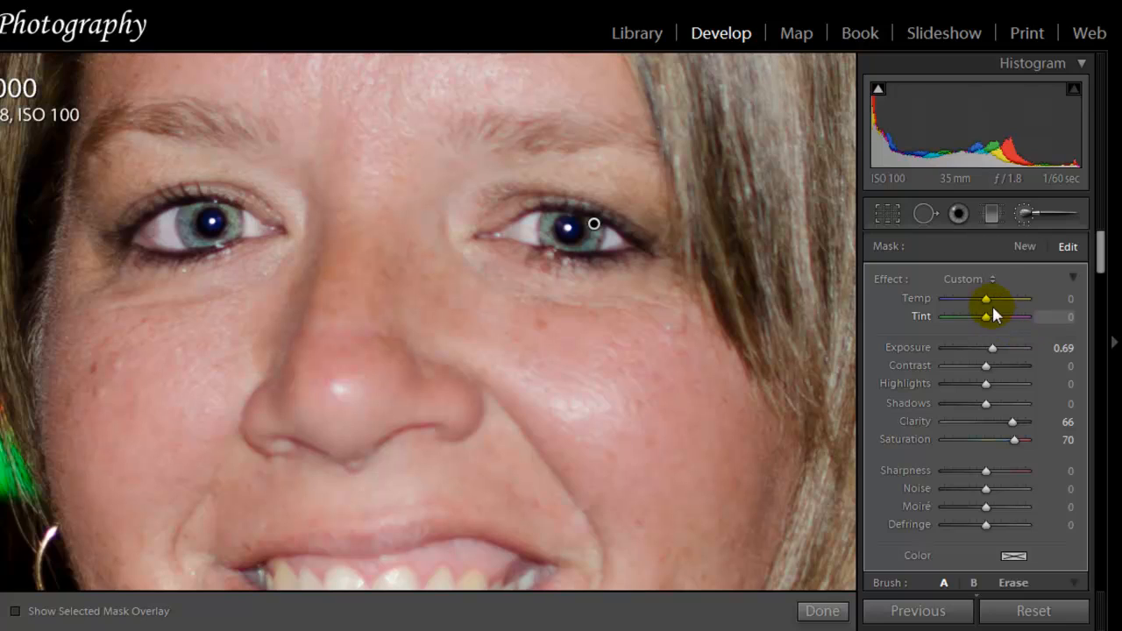
left_click_drag(986, 301, 940, 314)
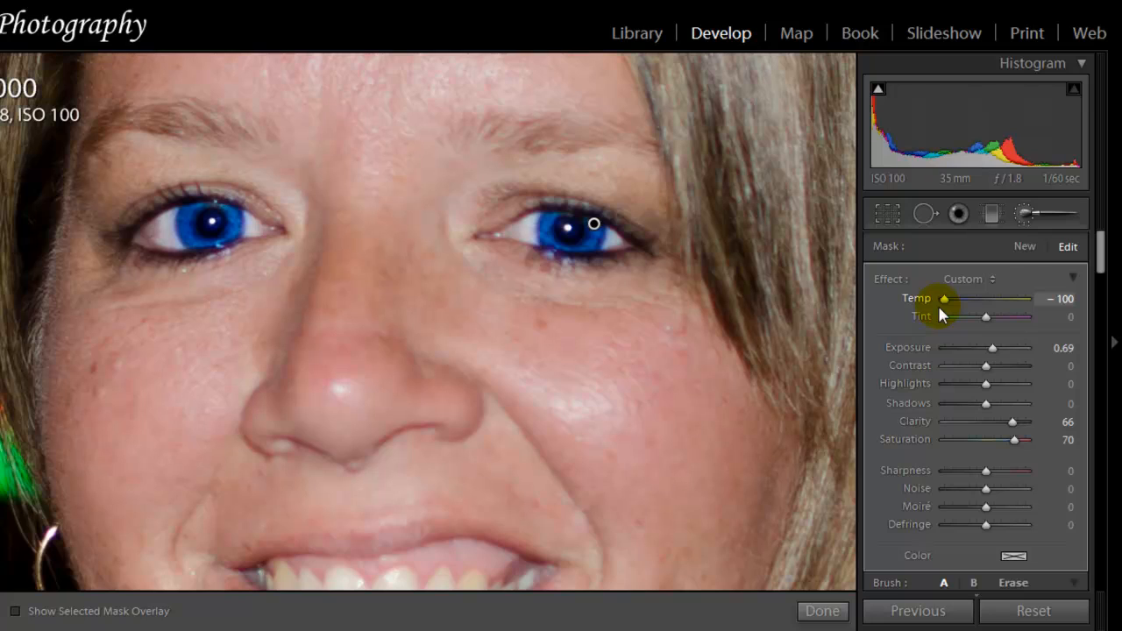
left_click_drag(944, 301, 980, 307)
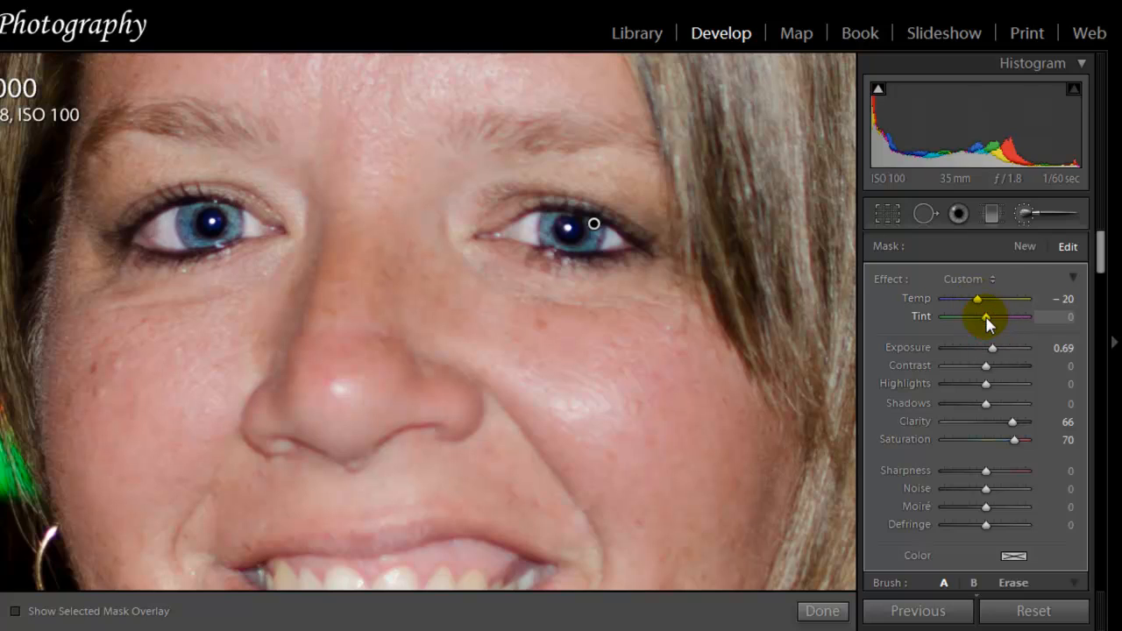
- Try both extremes of Tint on the painted irises and reset Tint to its default
left_click_drag(986, 320, 946, 319)
left_click_drag(945, 319, 1033, 318)
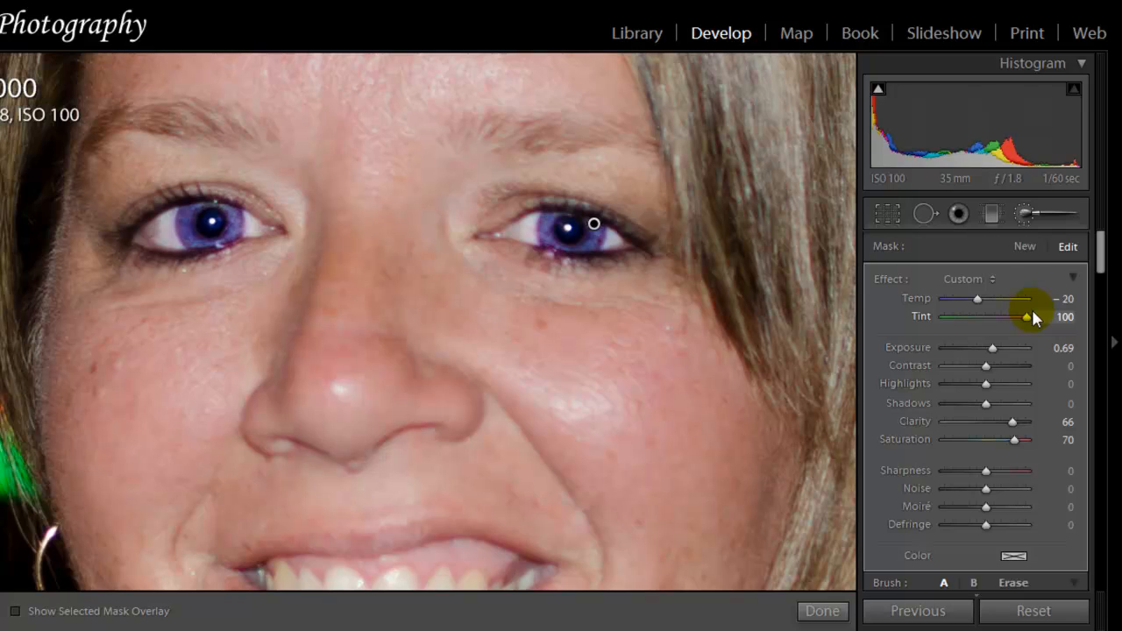
double_click(921, 317)
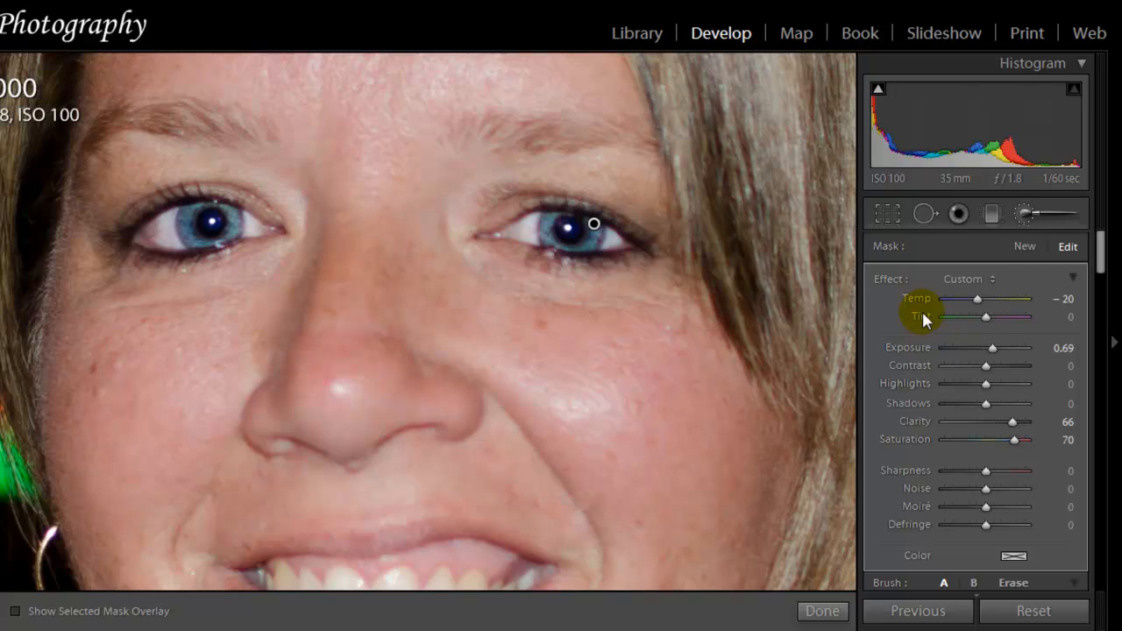
- Finish the iris brush adjustment and bring the dark-haired woman's eyes into close view
left_click(829, 614)
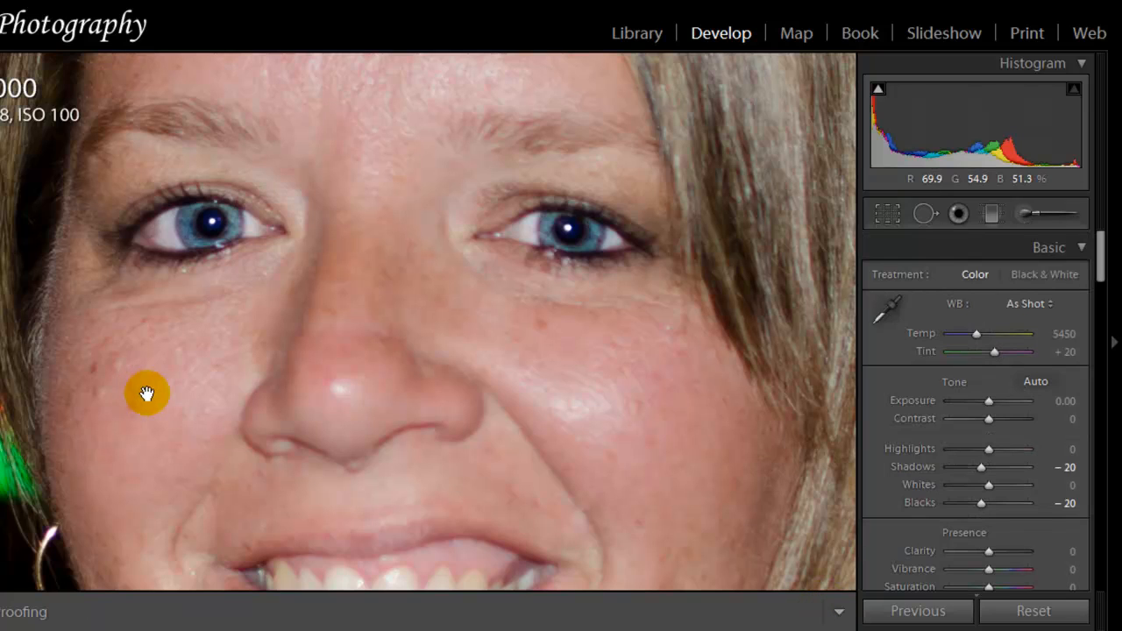
left_click(217, 388)
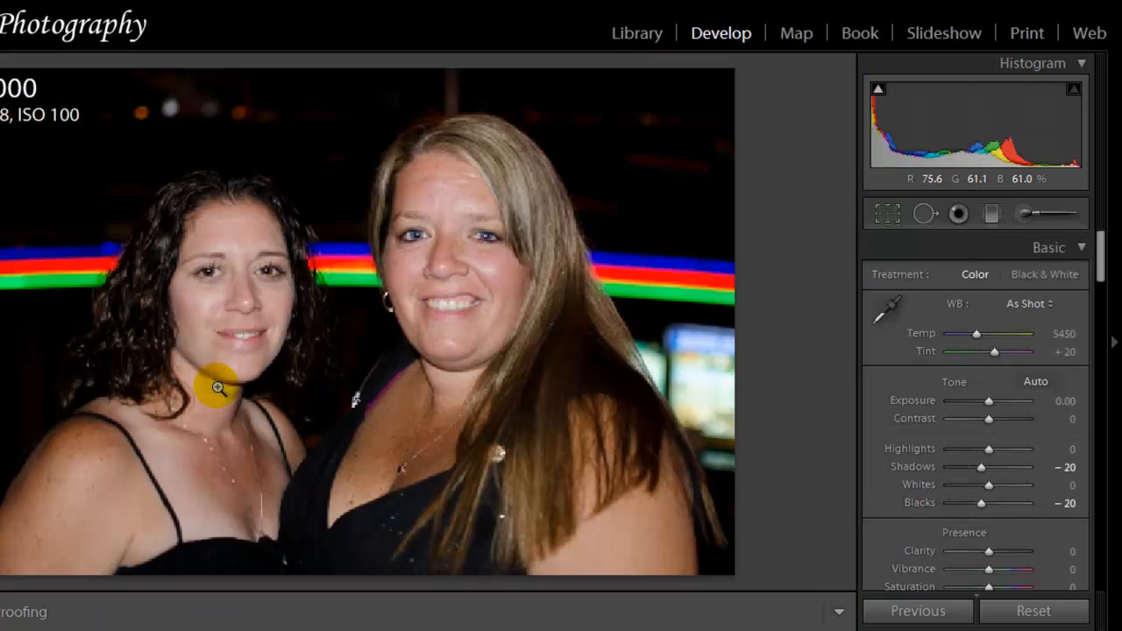
left_click(232, 270)
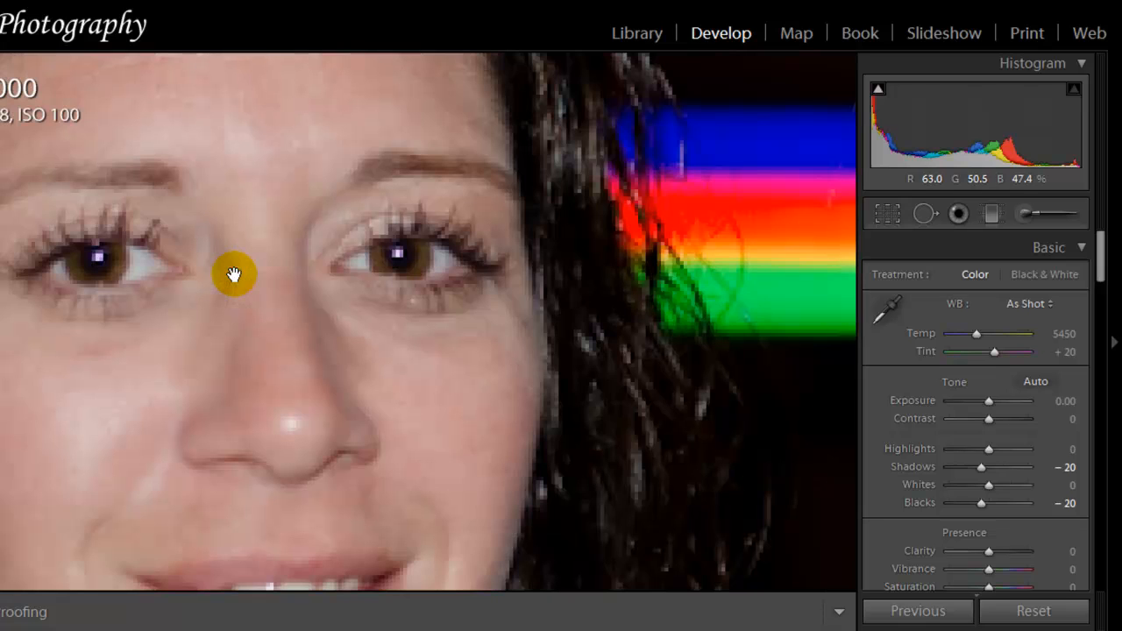
left_click_drag(263, 257, 311, 268)
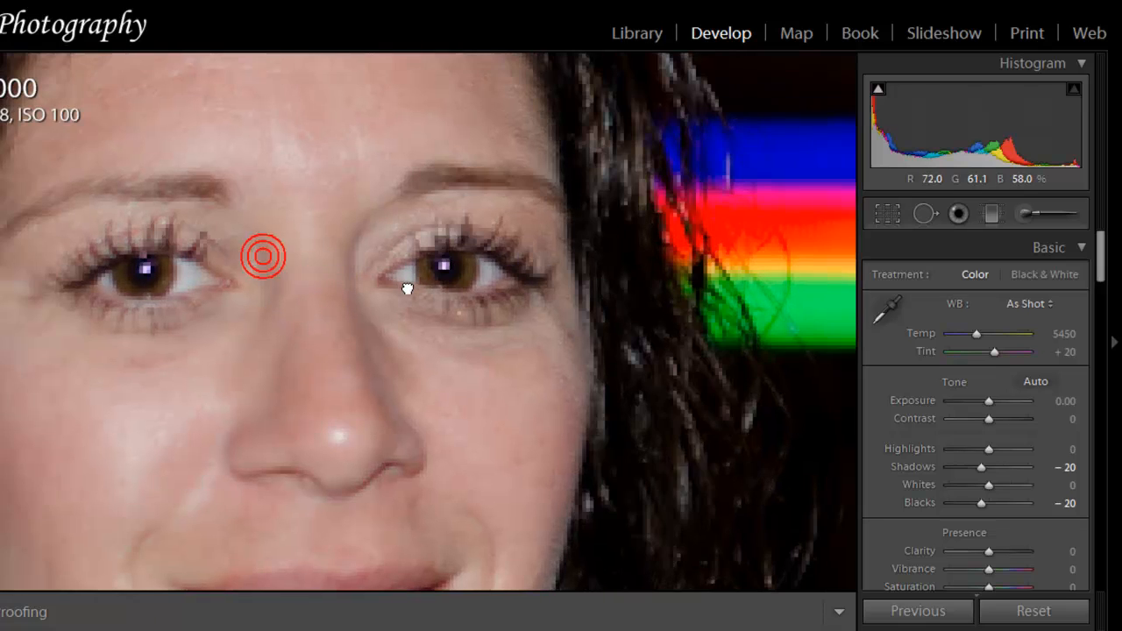
left_click_drag(408, 289, 412, 287)
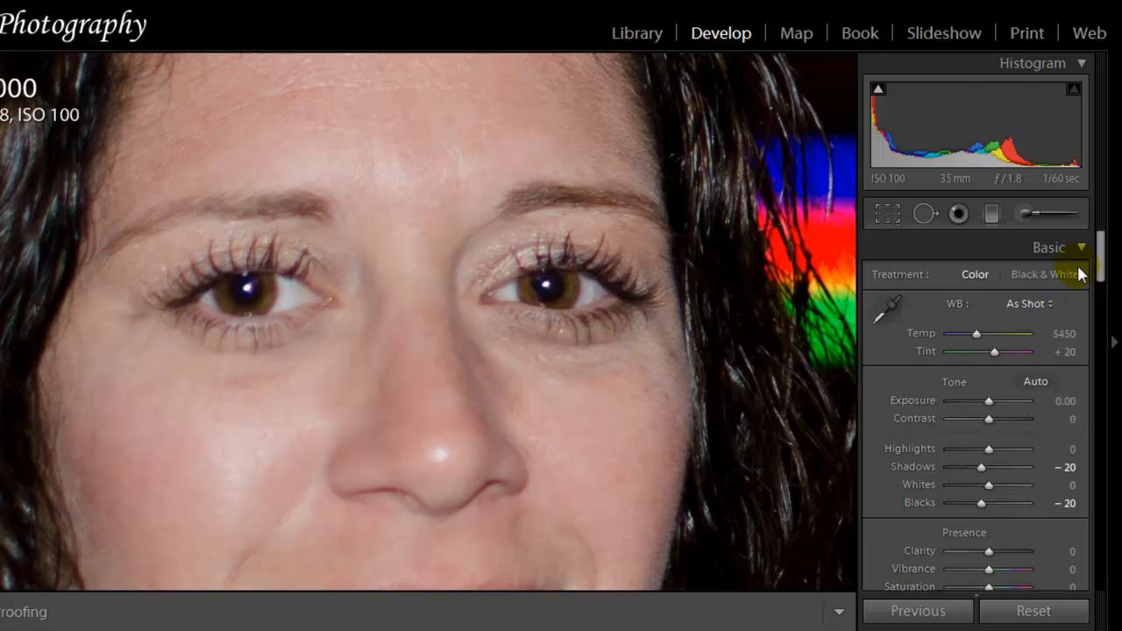
- Start a new Adjustment Brush with the Iris Enhance effect and paint it over both of the dark-haired woman's irises
mouse_move(1100, 255)
left_mouse_down()
mouse_move(1101, 277)
mouse_move(1100, 247)
left_mouse_up()
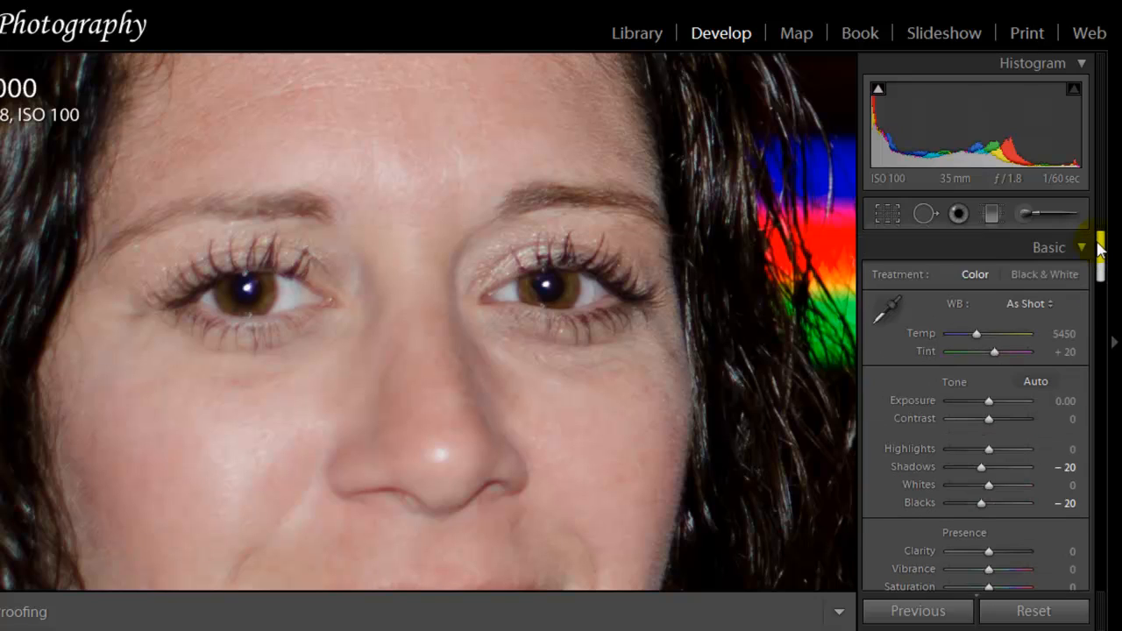
left_click(1036, 215)
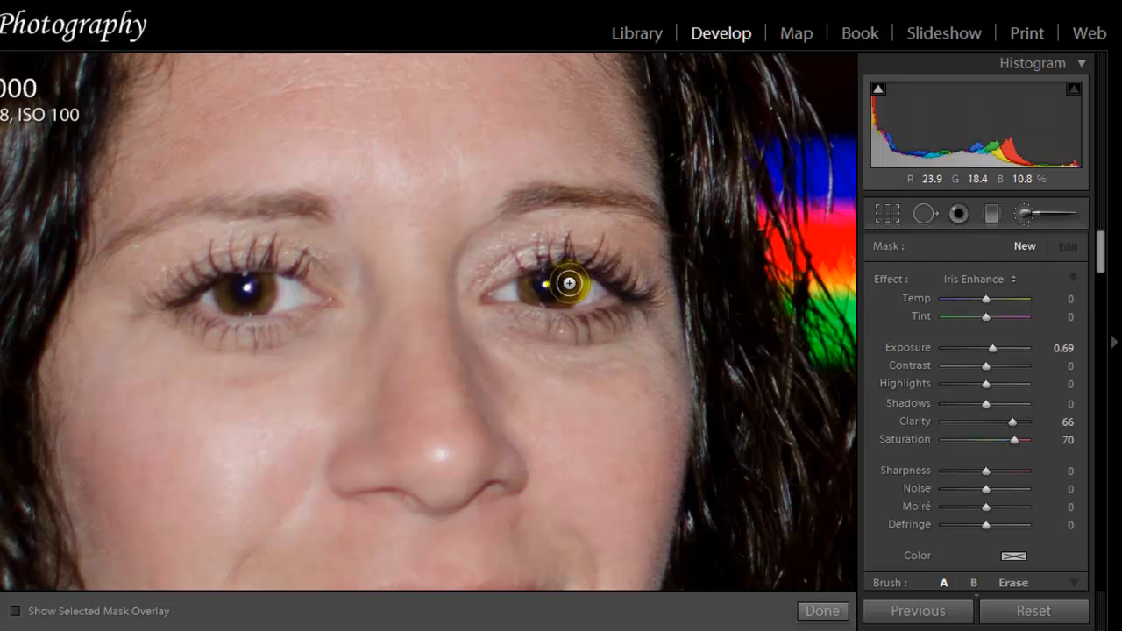
mouse_move(569, 283)
left_mouse_down()
mouse_move(584, 285)
mouse_move(567, 276)
mouse_move(567, 292)
mouse_move(536, 298)
mouse_move(521, 292)
mouse_move(524, 282)
mouse_move(518, 293)
mouse_move(548, 296)
mouse_move(565, 282)
left_mouse_up()
mouse_move(248, 314)
left_mouse_down()
mouse_move(272, 282)
mouse_move(248, 306)
mouse_move(224, 289)
mouse_move(226, 300)
mouse_move(261, 286)
left_mouse_up()
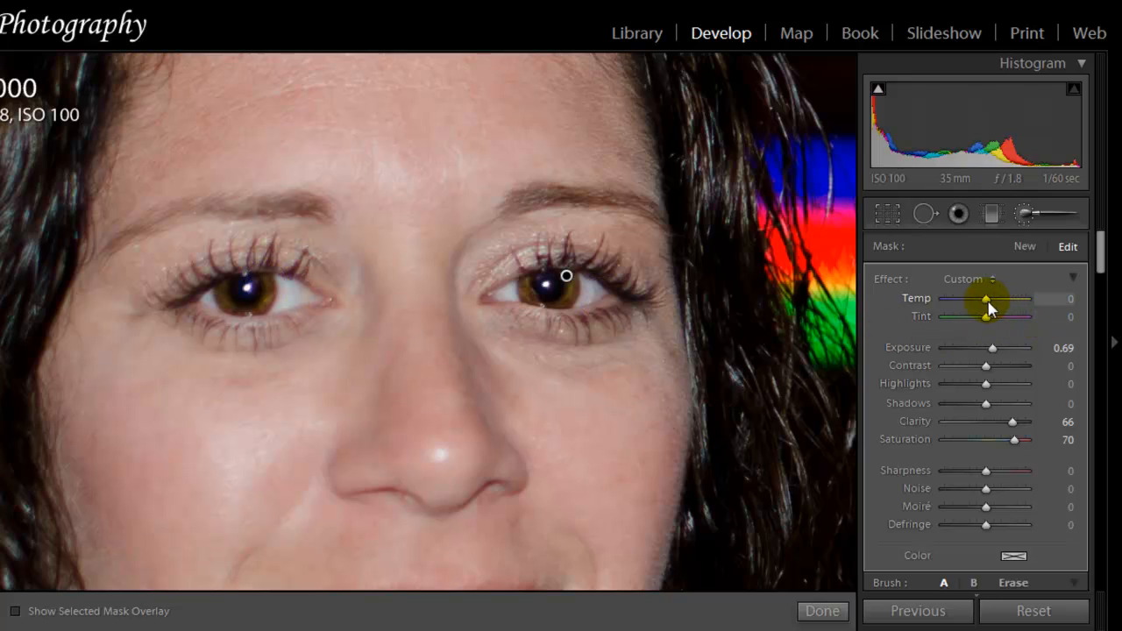
- Try a Temp of -66 on the dark-haired woman's painted irises, settle on 20 for a warmer brown, and finish the adjustment
left_click_drag(987, 301, 960, 305)
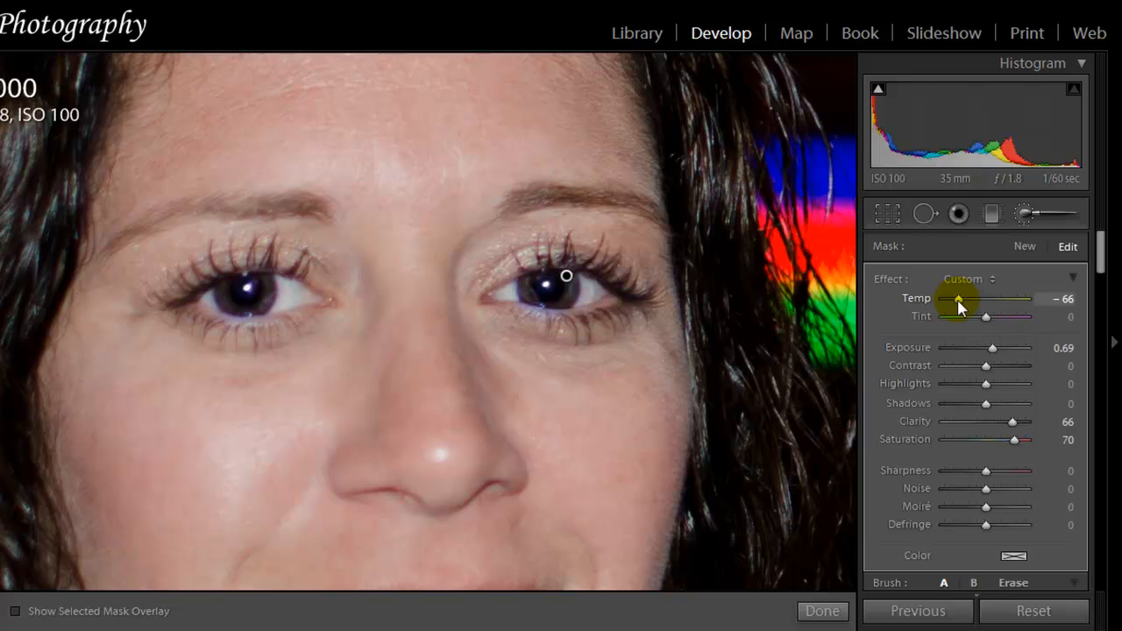
left_click_drag(960, 306, 995, 305)
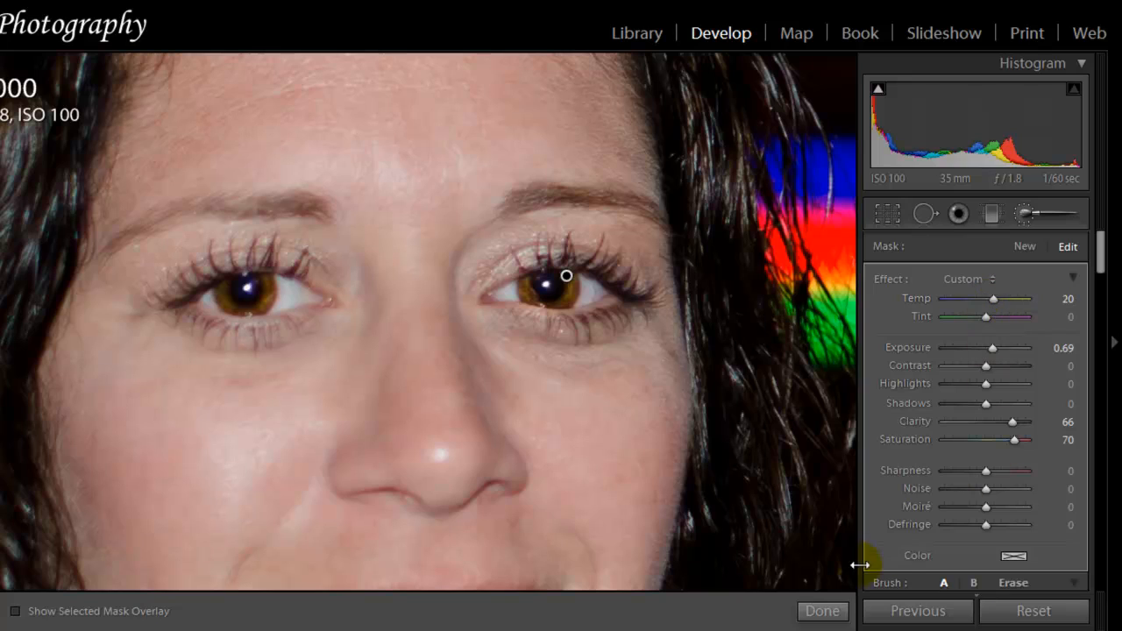
left_click(833, 611)
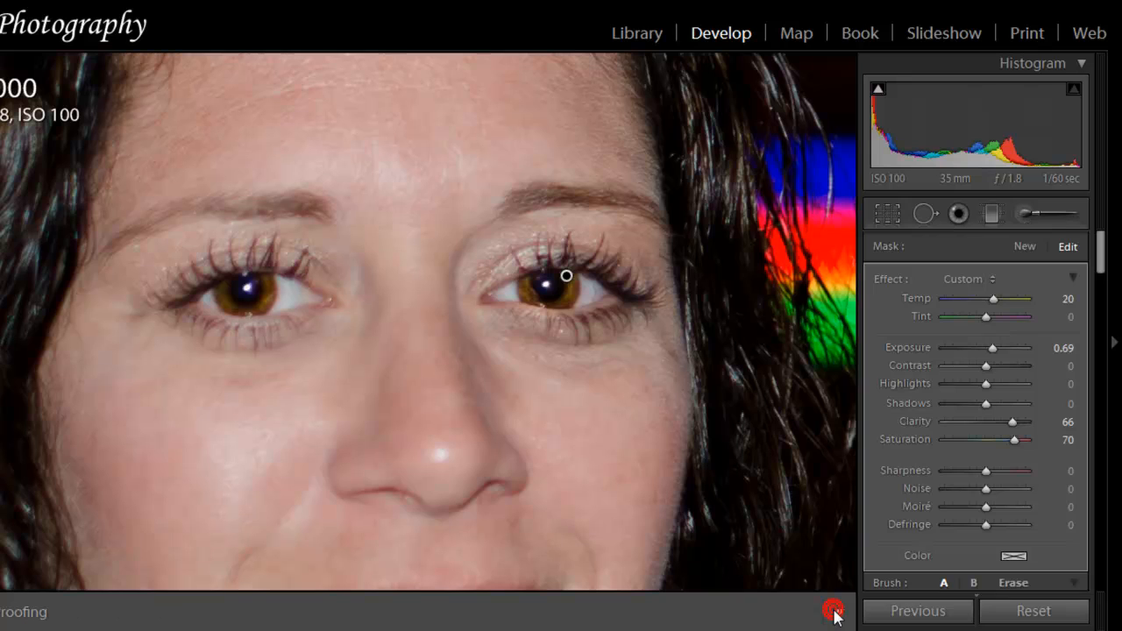
- Bring the blonde woman's smile into close view and set up a new Adjustment Brush with the Teeth Whitening effect
left_click(551, 408)
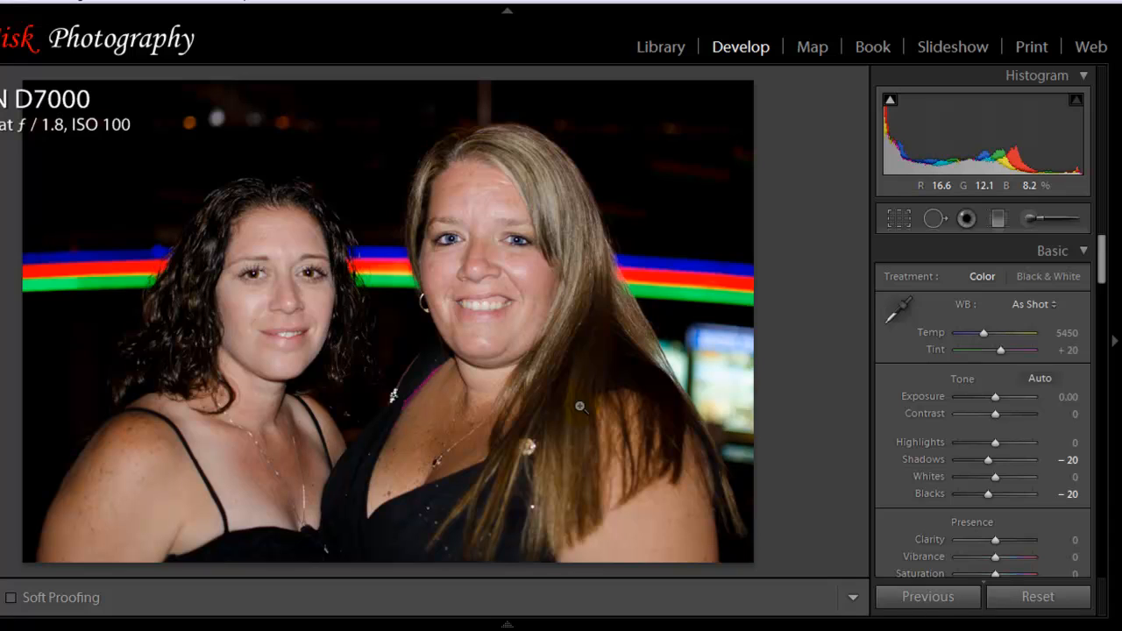
left_click(484, 243)
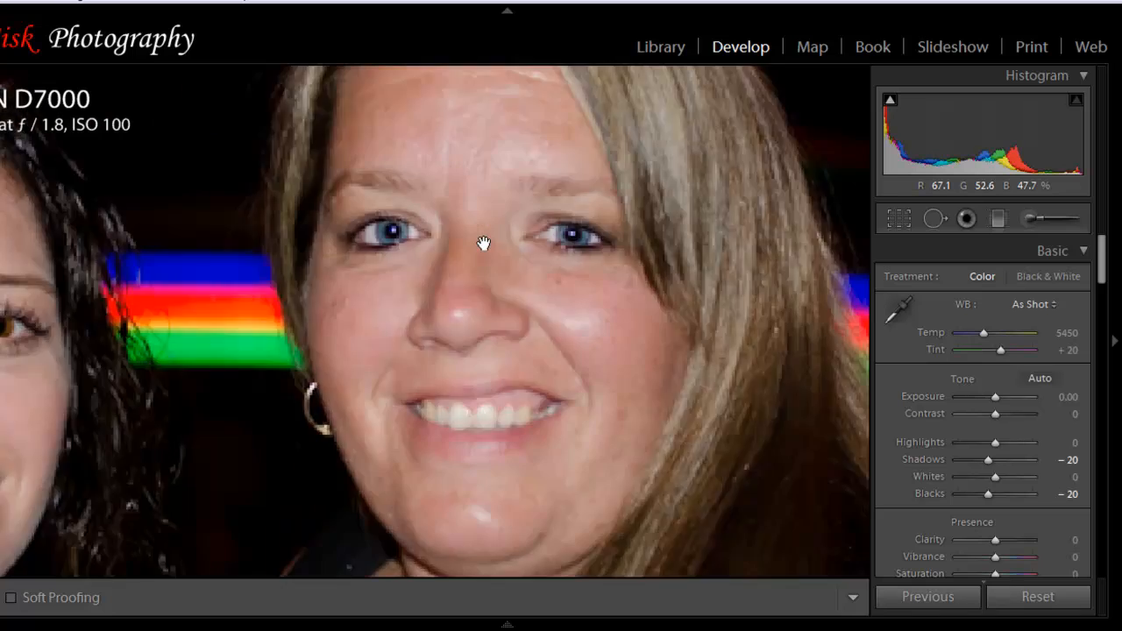
left_click(483, 242)
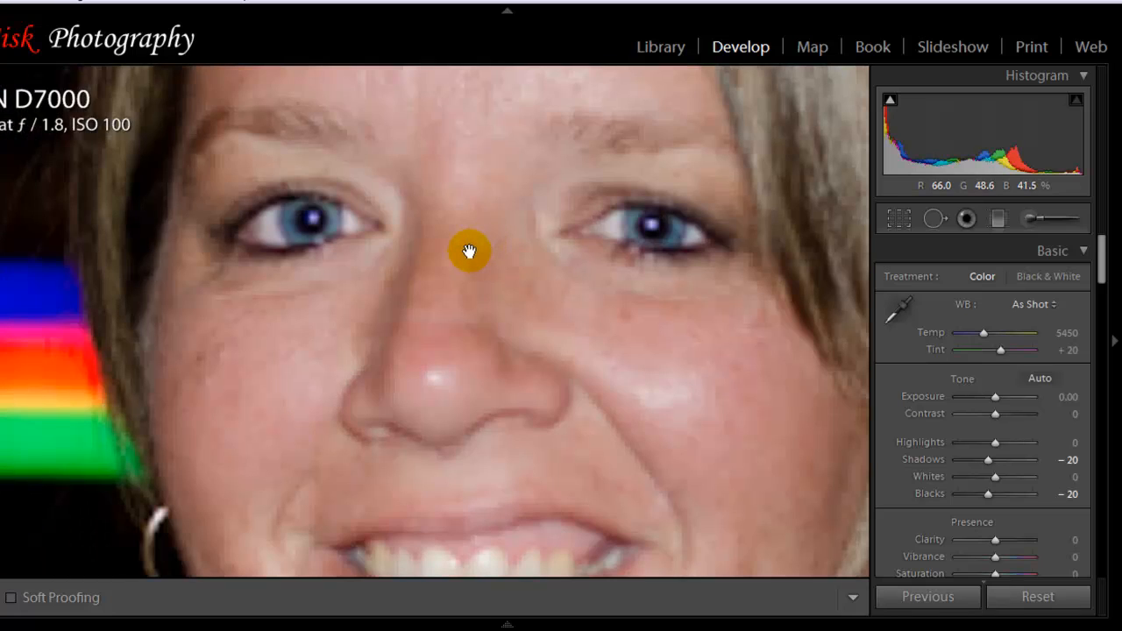
left_click_drag(471, 248, 474, 197)
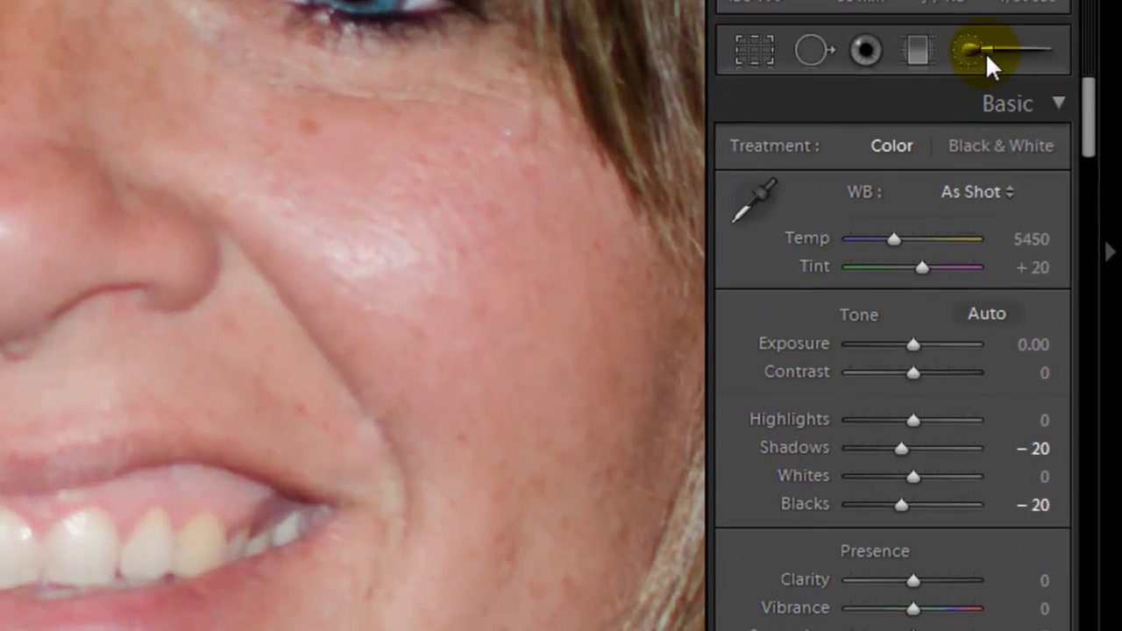
left_click(969, 52)
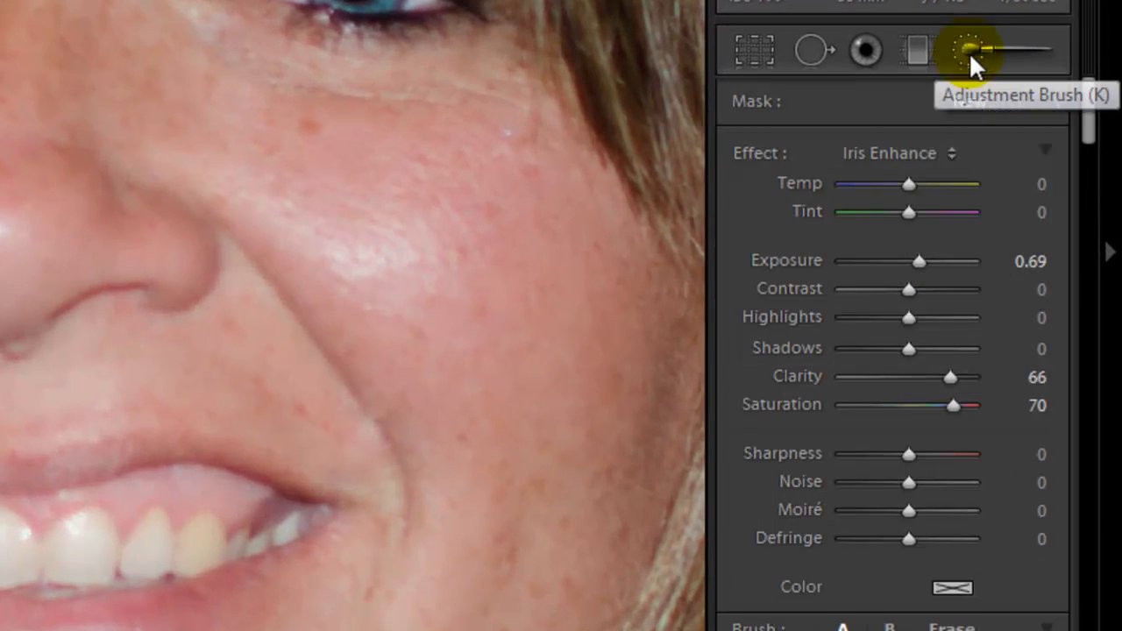
left_click(940, 149)
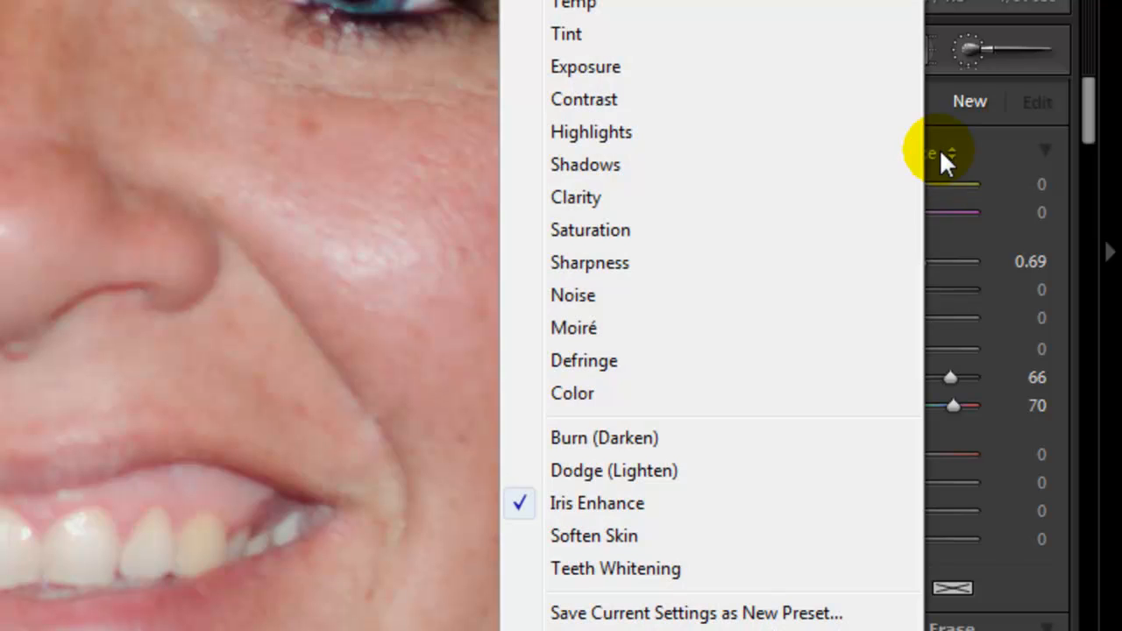
left_click(544, 571)
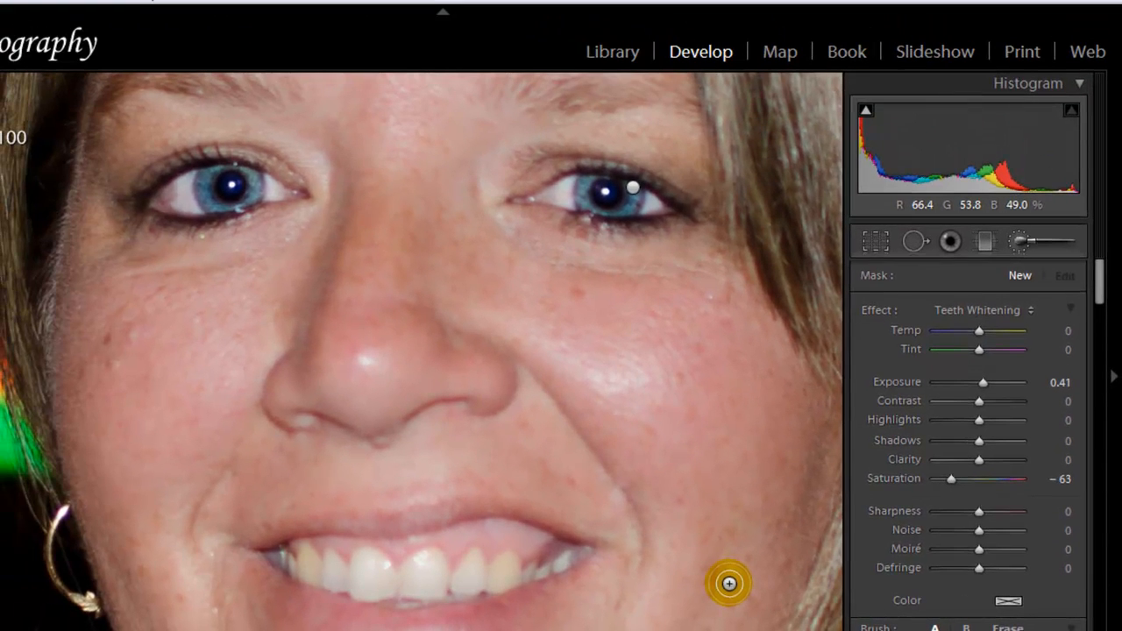
- Paint the Teeth Whitening effect over the blonde woman's teeth with a 6.0 brush and finish the adjustment
left_click_drag(356, 566, 298, 563)
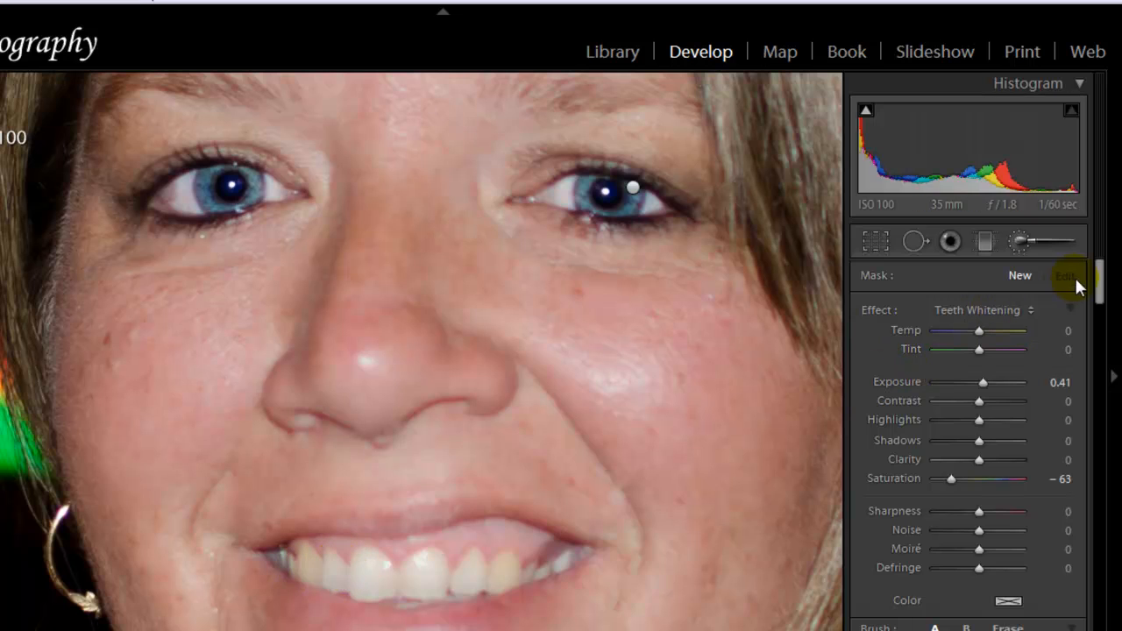
left_click_drag(1097, 277, 1100, 313)
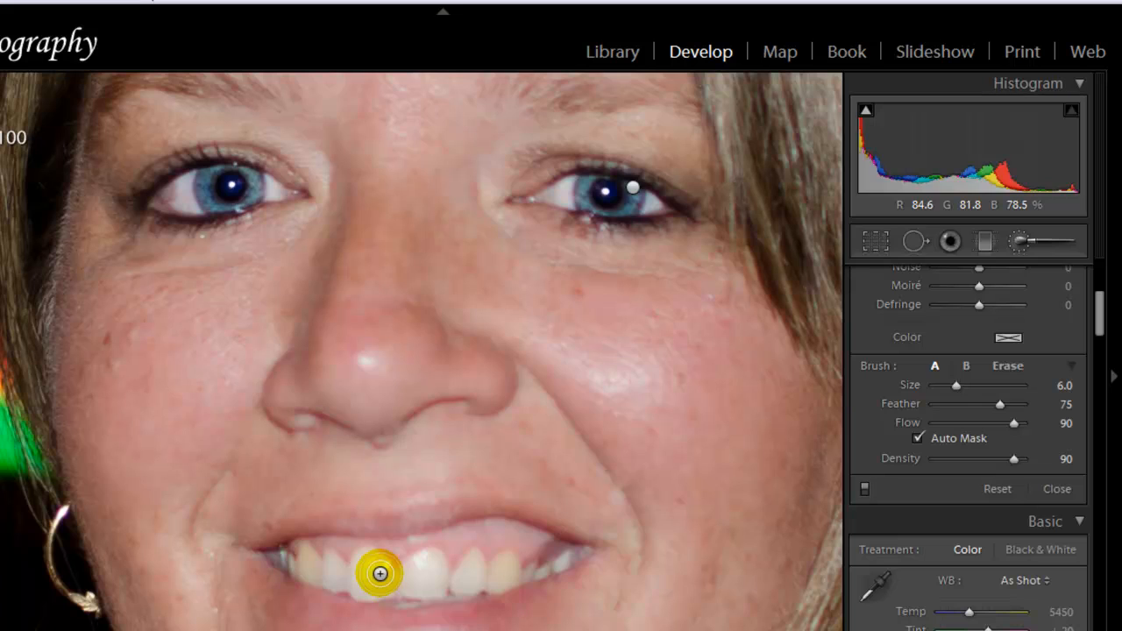
mouse_move(379, 573)
left_mouse_down()
mouse_move(284, 559)
mouse_move(310, 557)
mouse_move(324, 575)
mouse_move(334, 560)
mouse_move(342, 581)
mouse_move(359, 571)
mouse_move(359, 589)
mouse_move(375, 570)
mouse_move(402, 581)
mouse_move(437, 559)
mouse_move(422, 590)
mouse_move(453, 583)
mouse_move(479, 554)
mouse_move(476, 572)
mouse_move(502, 564)
mouse_move(502, 576)
mouse_move(557, 557)
mouse_move(554, 570)
mouse_move(510, 579)
mouse_move(499, 565)
mouse_move(463, 563)
mouse_move(407, 597)
left_mouse_up()
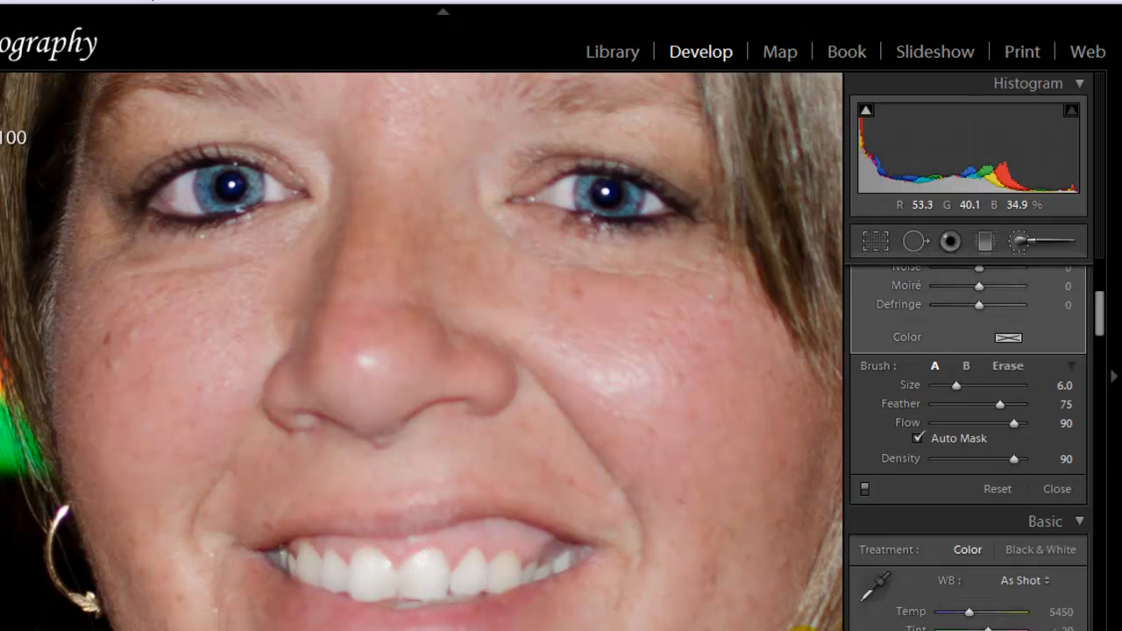
key("k")
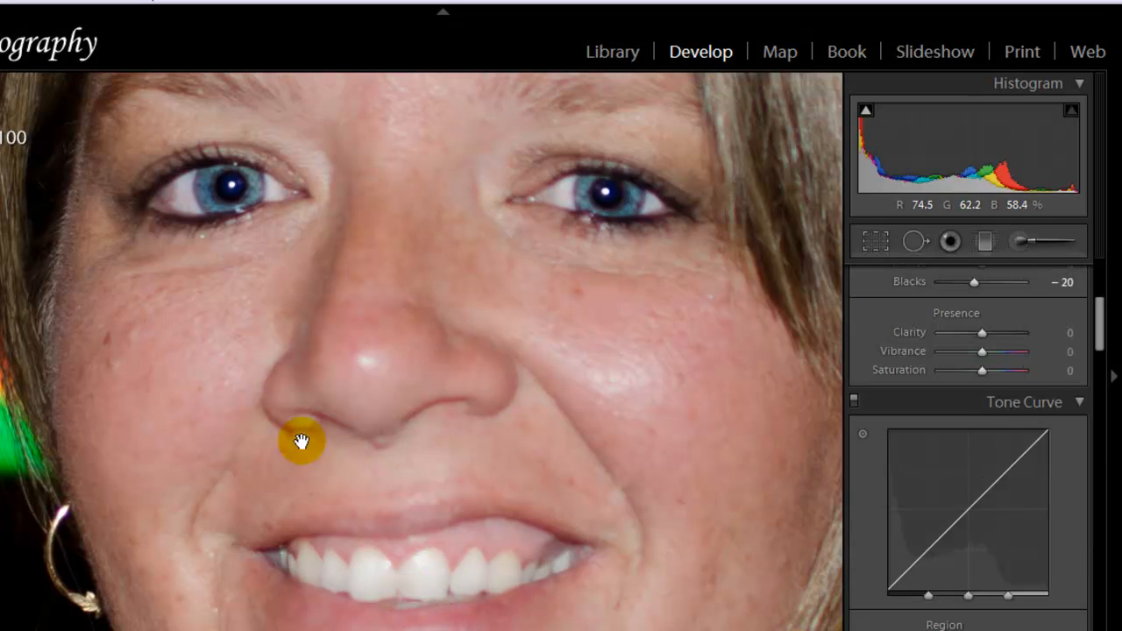
- Whiten the dark-haired woman's teeth with a new Teeth Whitening brush adjustment and close the brush
left_click_drag(192, 454, 809, 454)
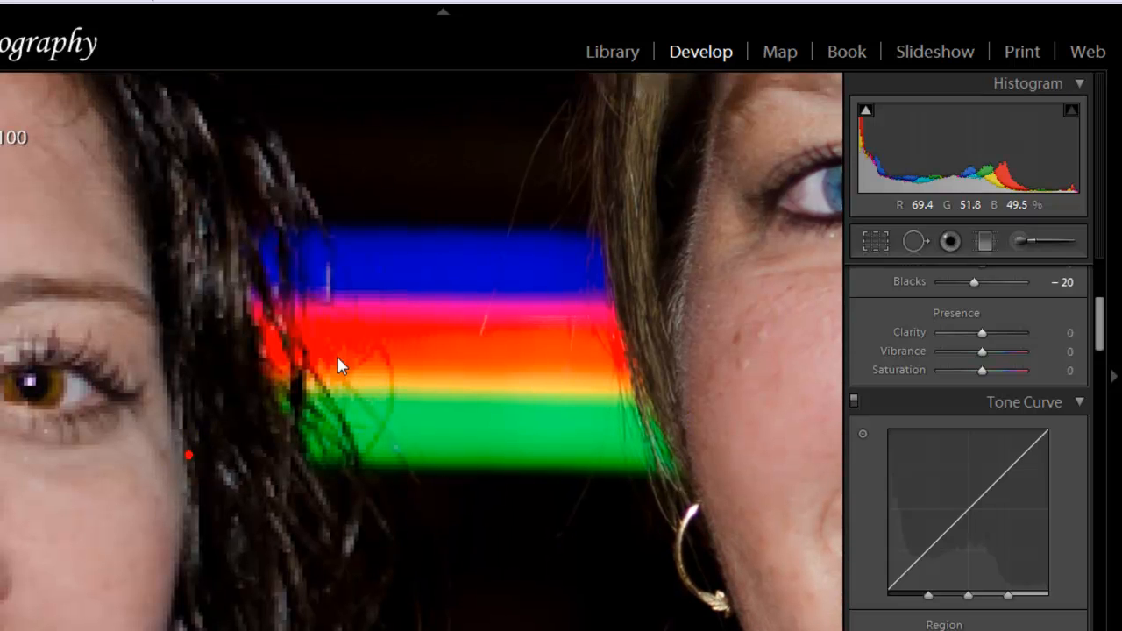
left_click_drag(338, 359, 559, 239)
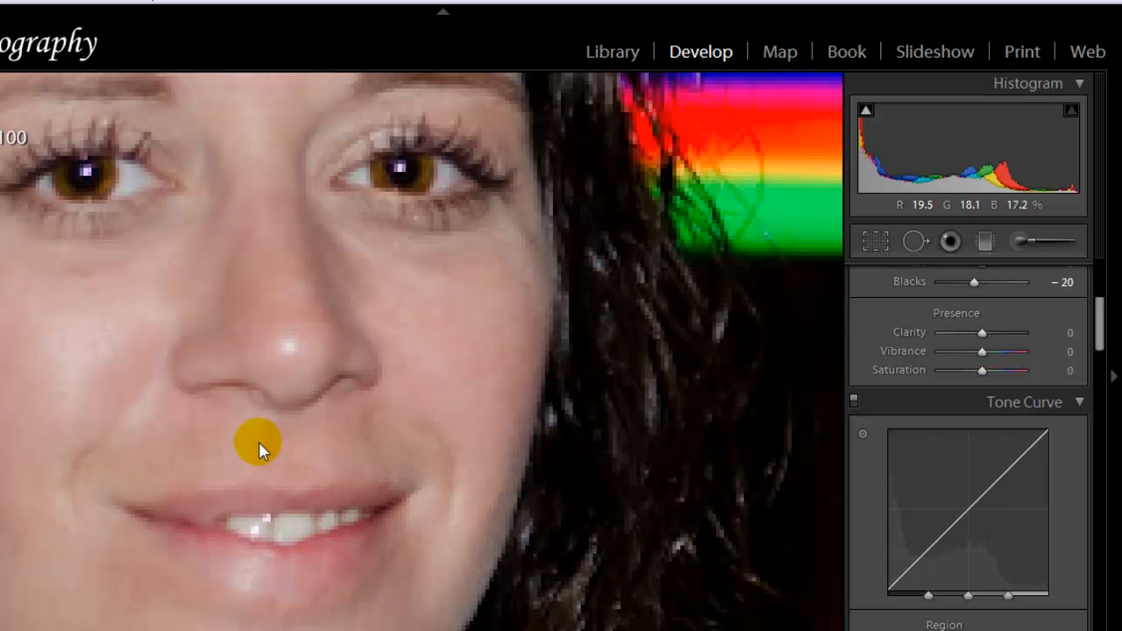
left_click_drag(259, 440, 270, 375)
left_click(1019, 240)
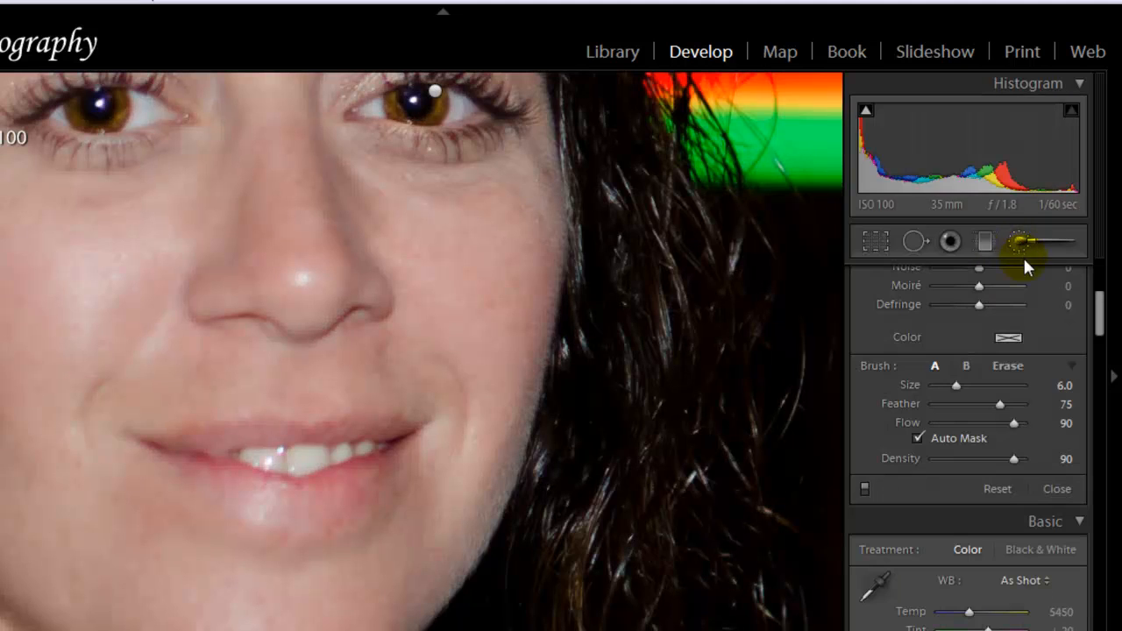
left_click_drag(1099, 326, 1100, 285)
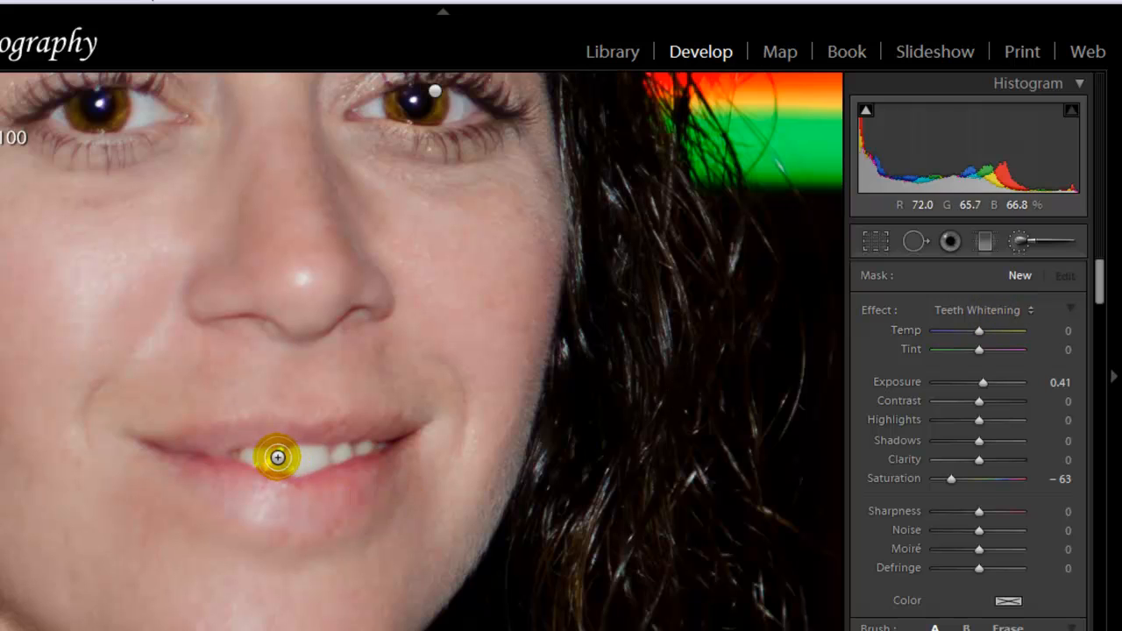
mouse_move(248, 458)
left_mouse_down()
mouse_move(320, 454)
mouse_move(295, 464)
mouse_move(376, 445)
mouse_move(263, 457)
left_mouse_up()
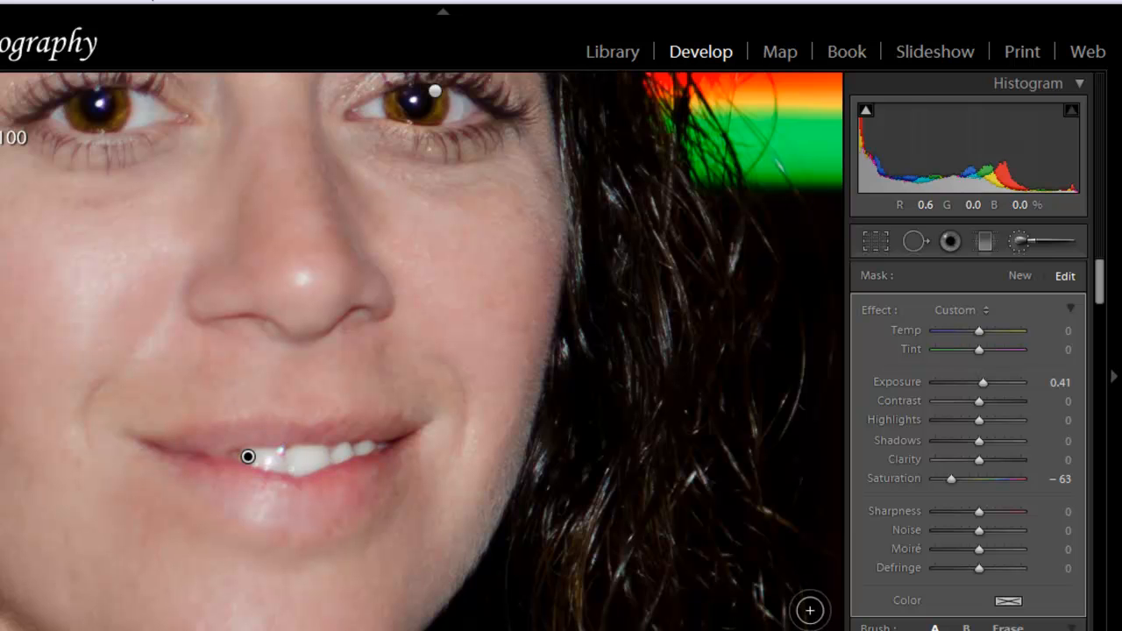
key("k")
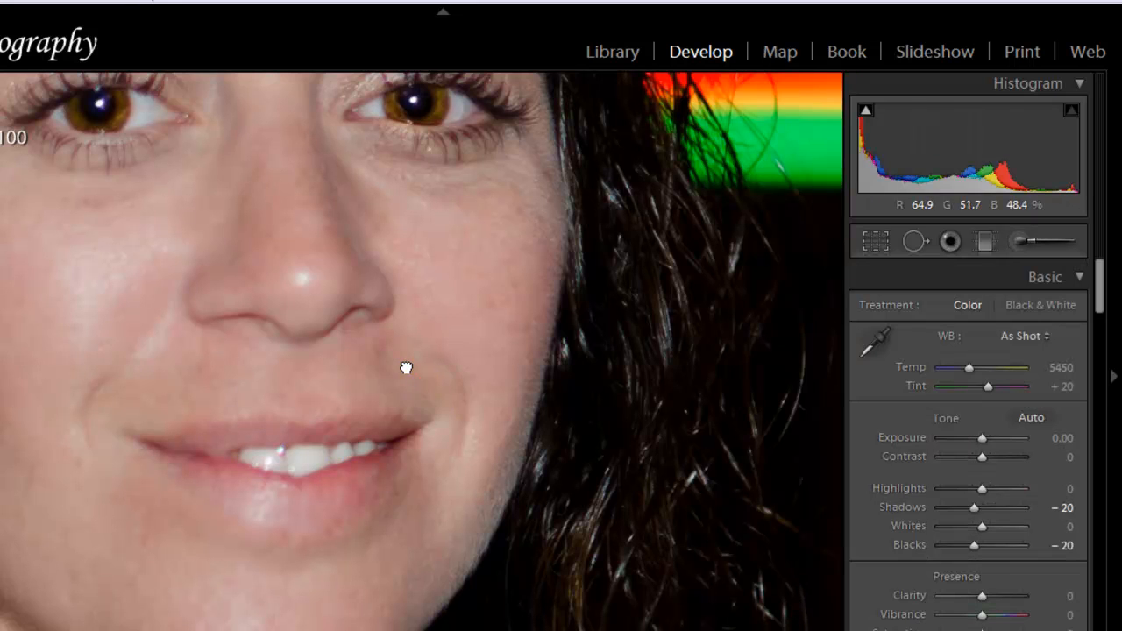
- Show the whole photo and set up a new Adjustment Brush with the Soften Skin effect
left_click(406, 368)
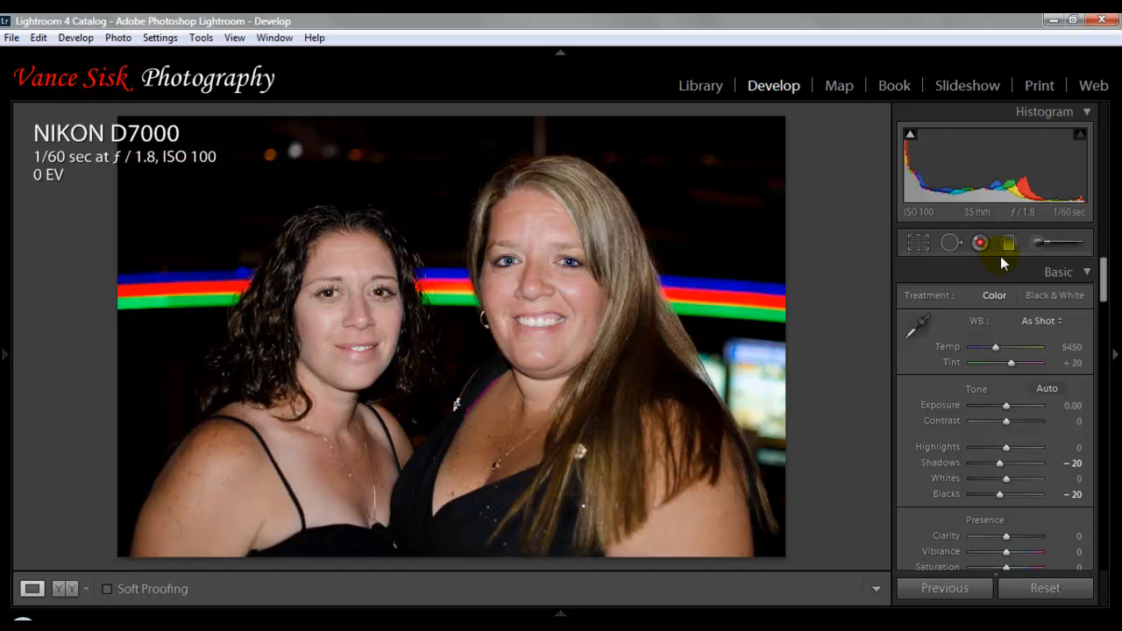
left_click(1039, 242)
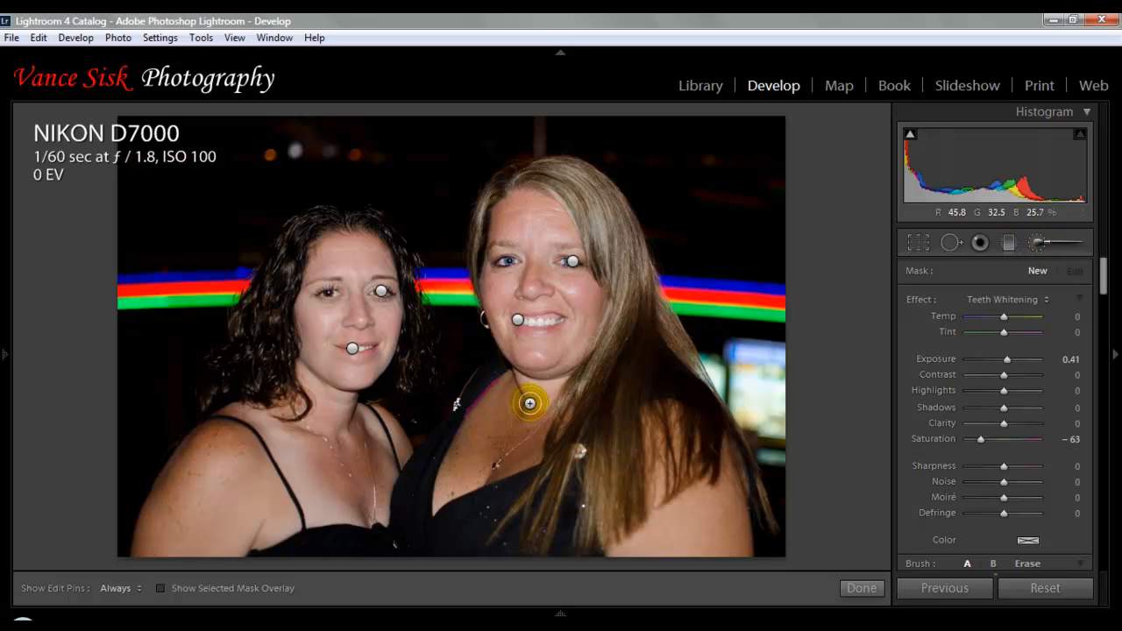
left_click(1041, 303)
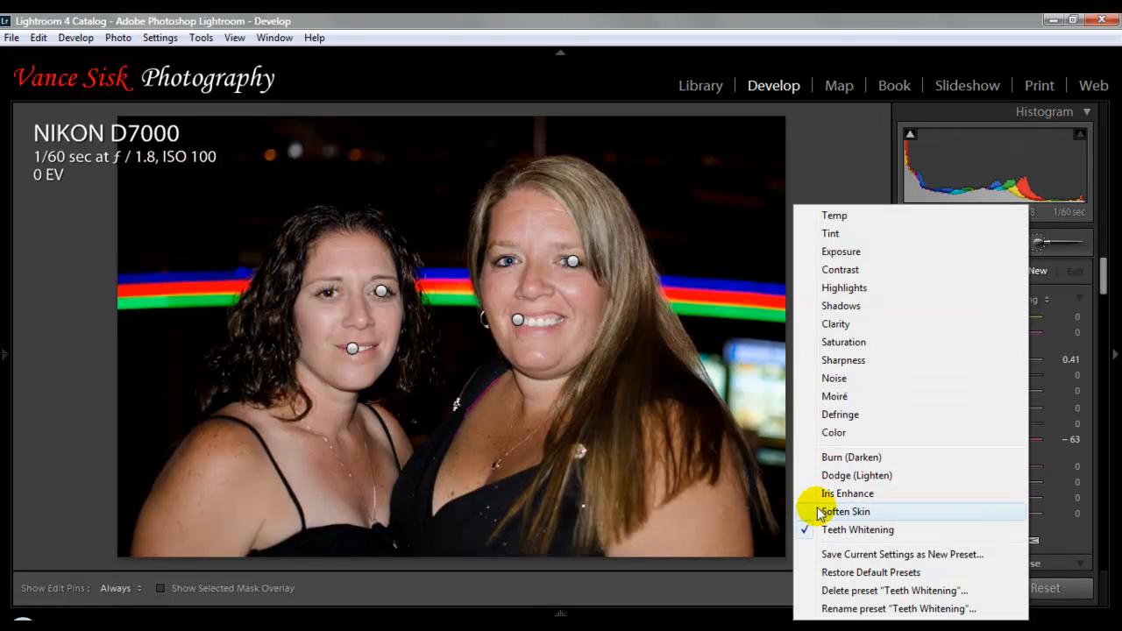
left_click(841, 511)
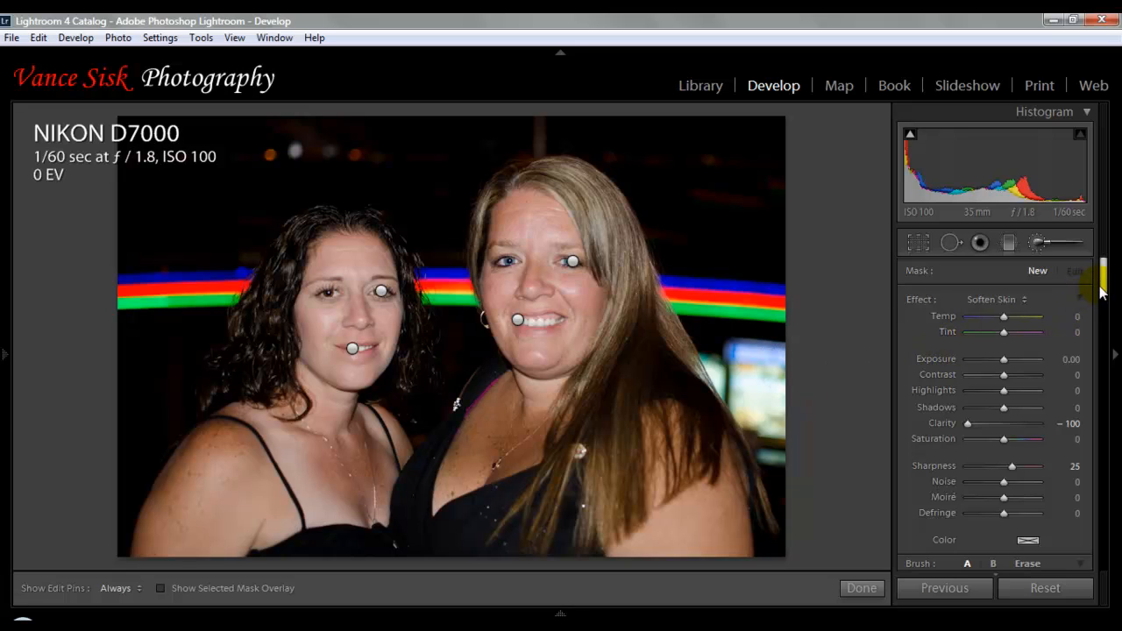
- Set the brush size to 11.0 and paint the Soften Skin effect over the dark-haired woman's shoulder and upper arm
left_click_drag(1102, 292, 1106, 317)
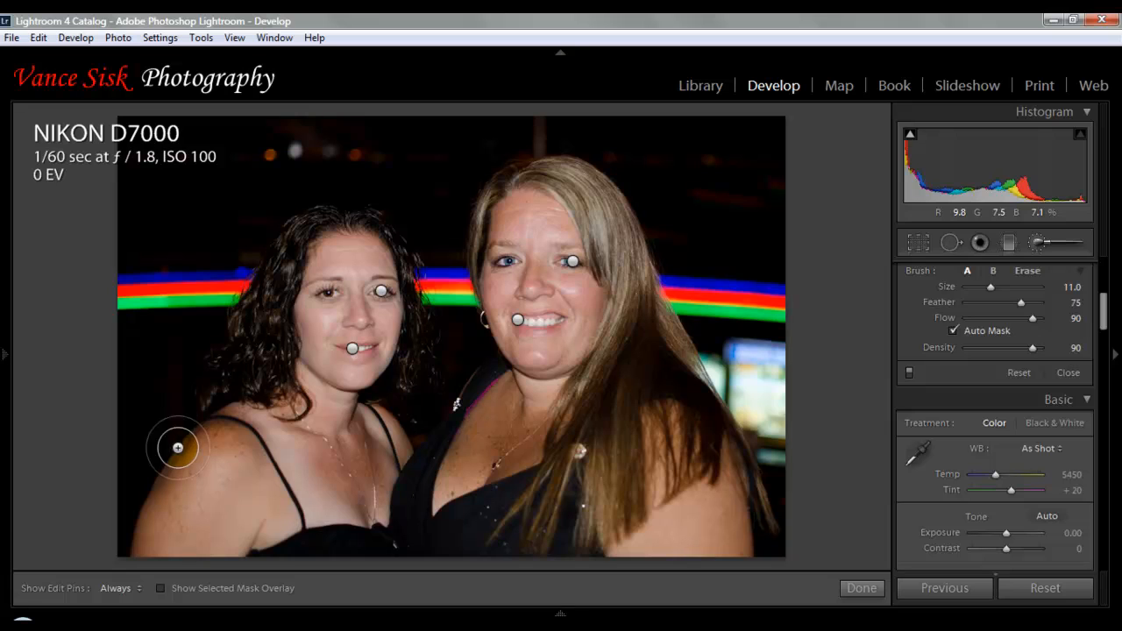
left_click_drag(177, 448, 207, 473)
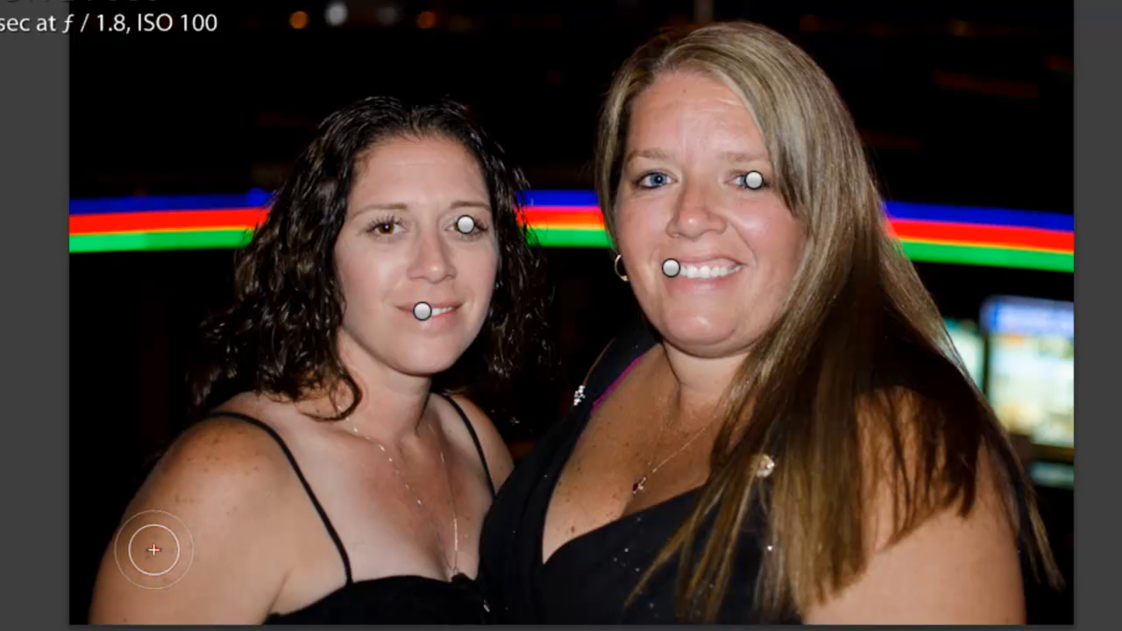
left_click_drag(153, 549, 116, 605)
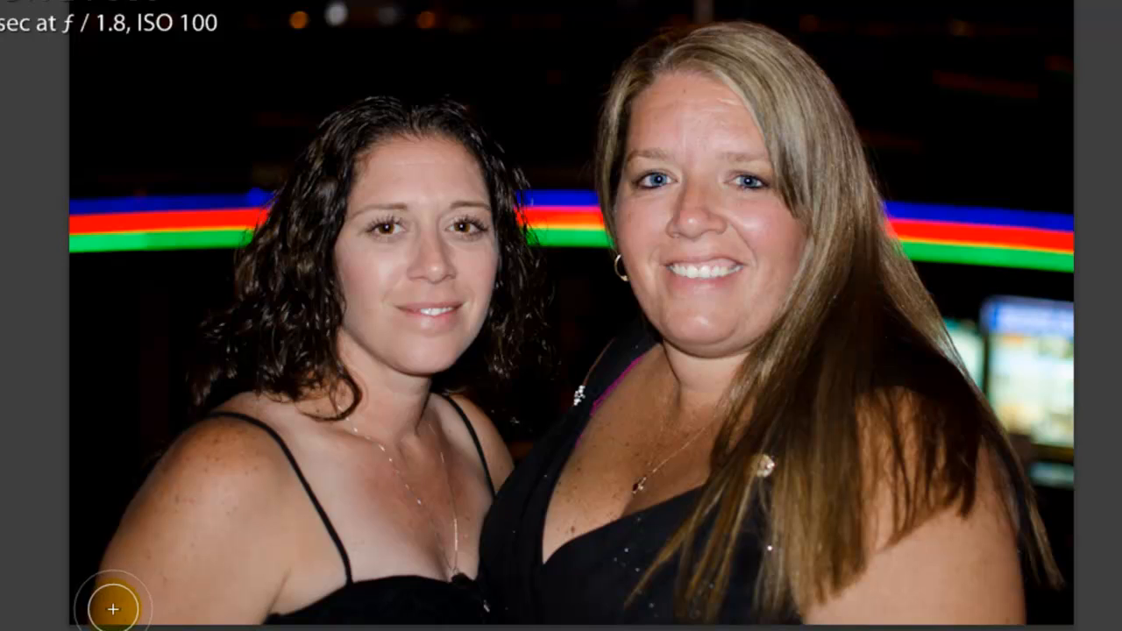
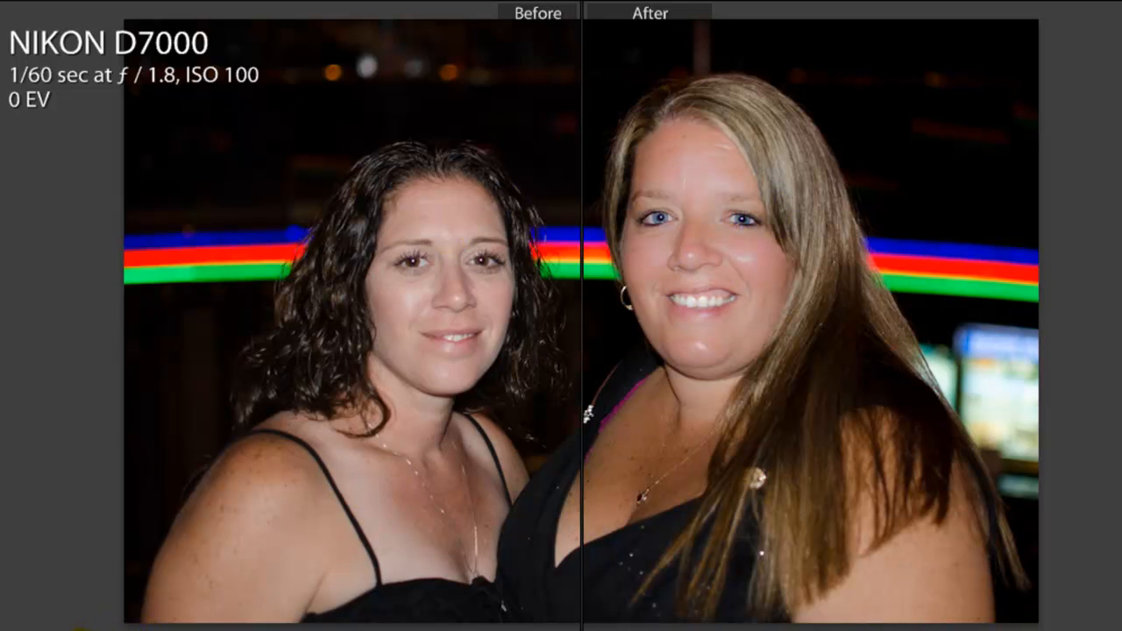
- Compare the before and after versions one above the other at the blonde woman's eyes, and return to the single edited view
key("alt+y")
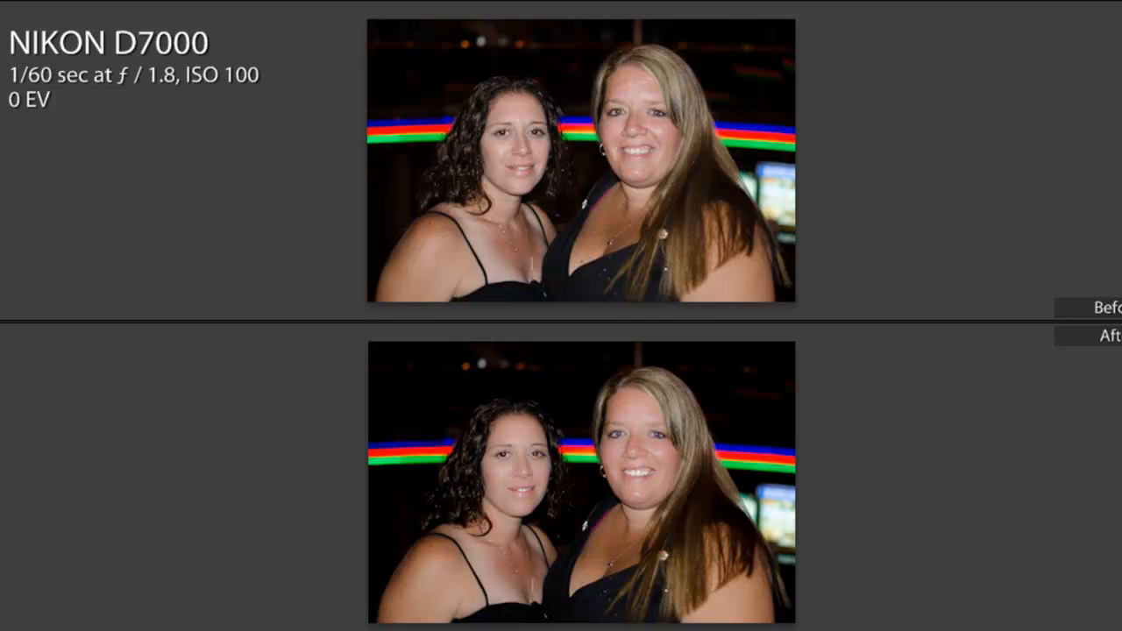
left_click(638, 103)
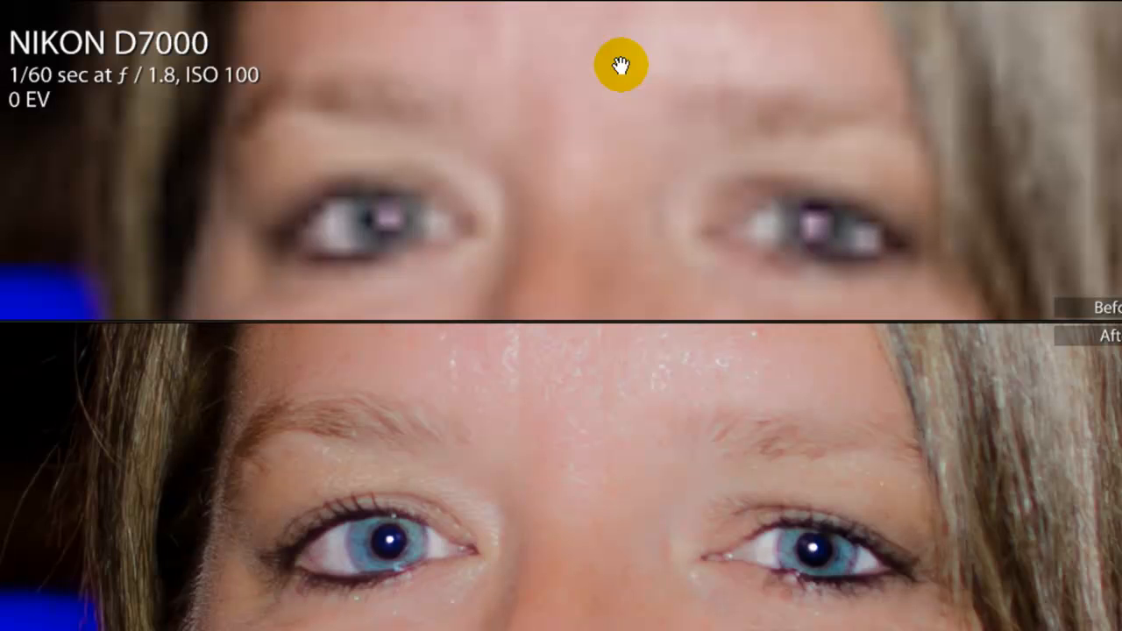
left_click_drag(621, 69, 620, 119)
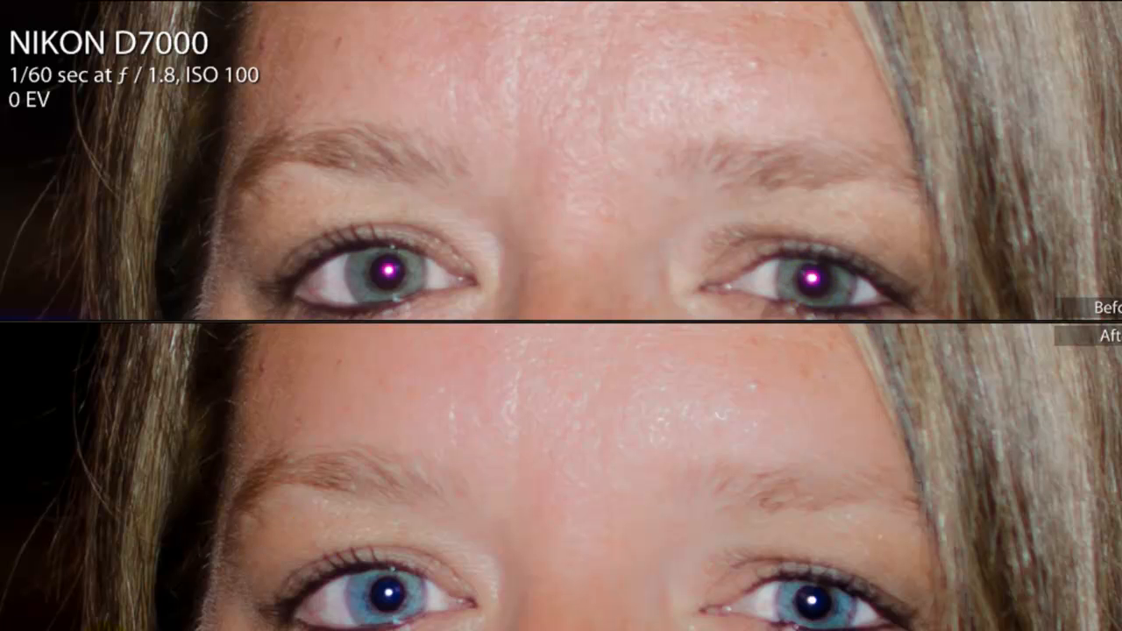
key("y")
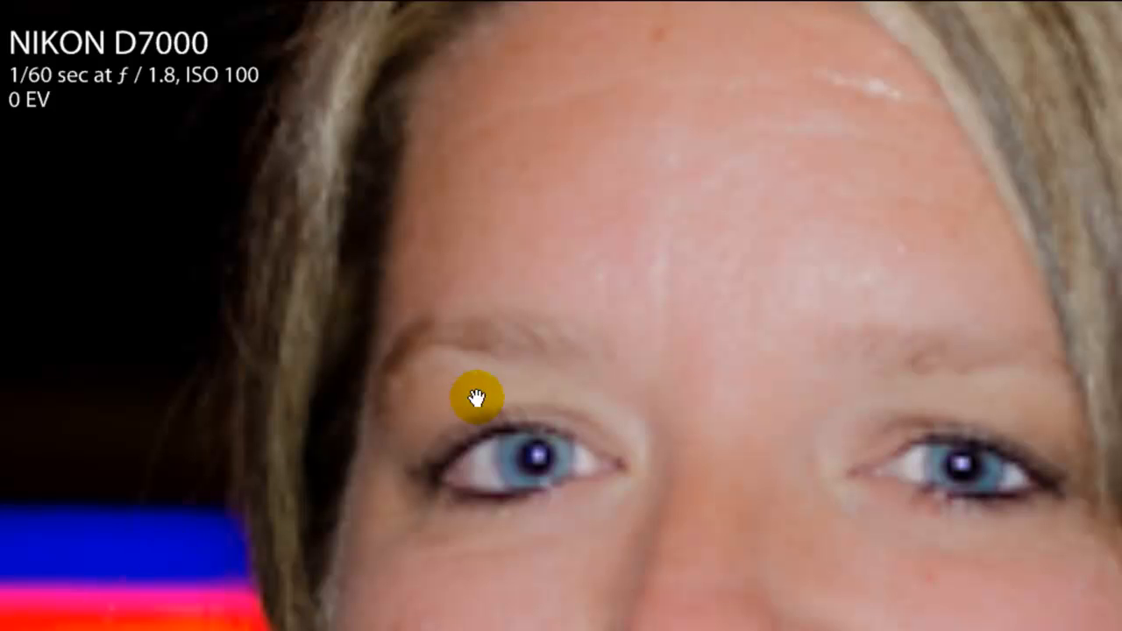
- Zoom out to the wider photo, lower the Soften Skin brush's Exposure to -2.35 and reset it to 0.00
left_click(723, 321)
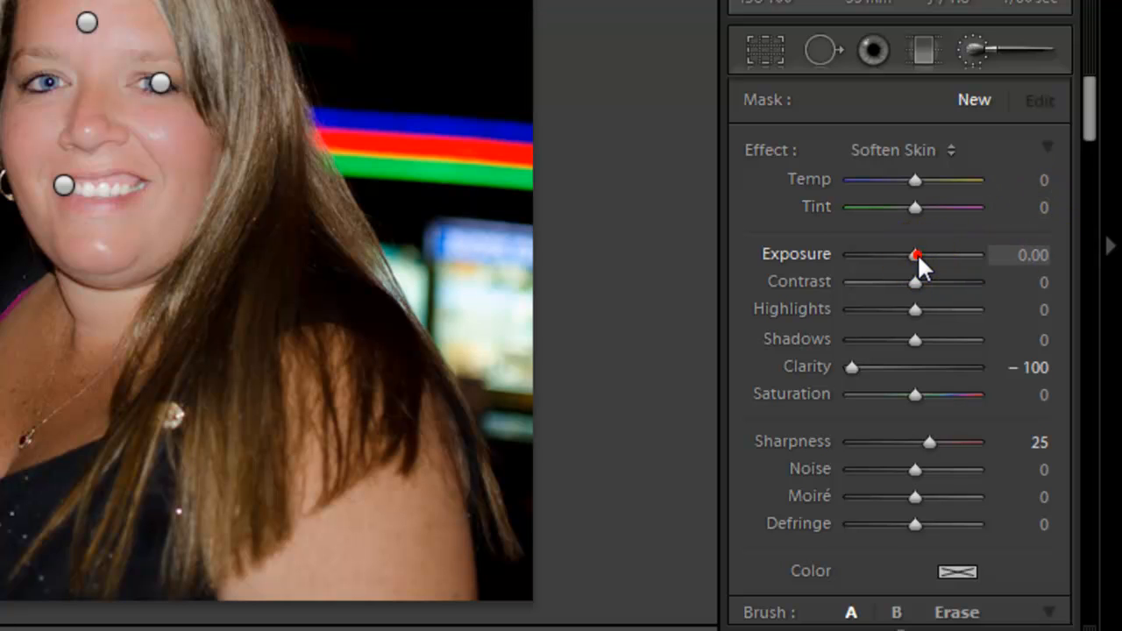
left_click_drag(917, 255, 879, 256)
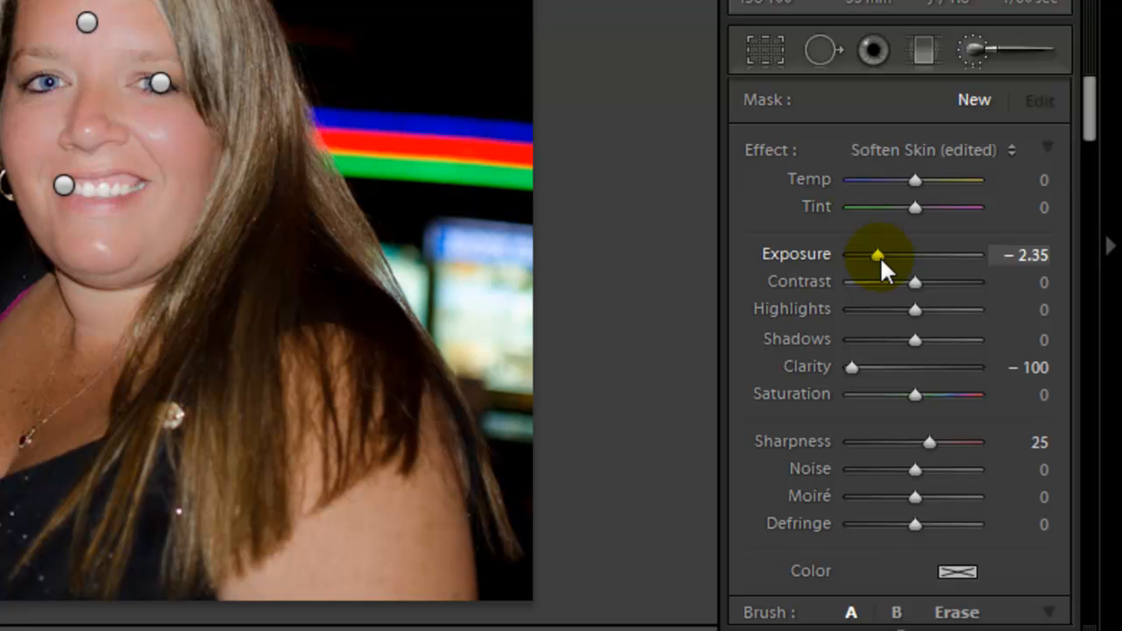
double_click(816, 254)
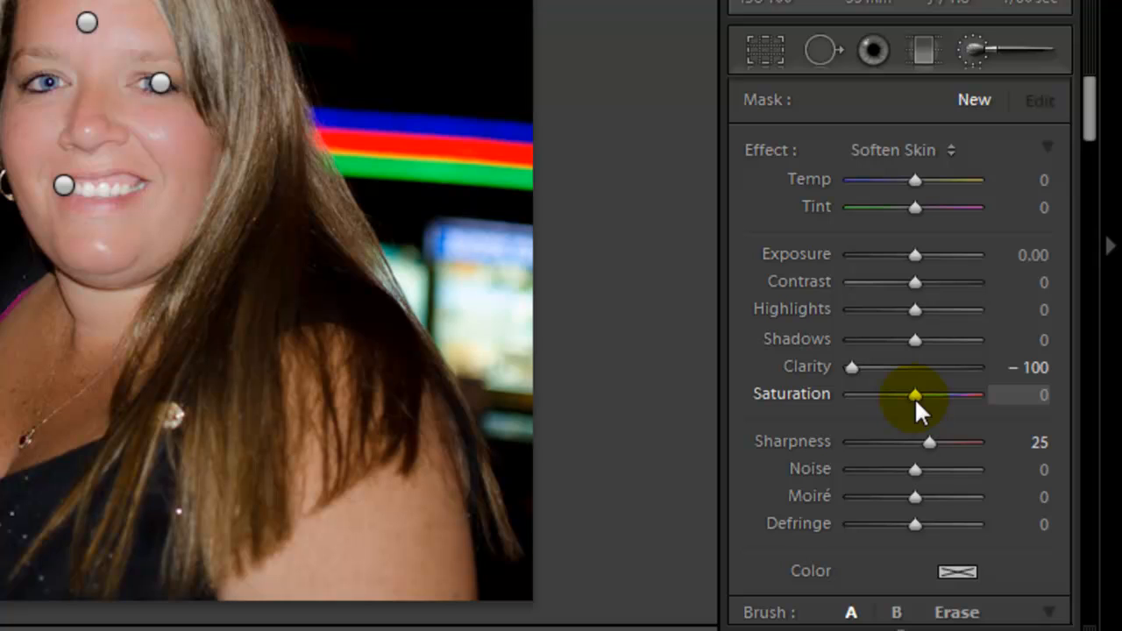
- Lower the Soften Skin brush's Saturation to -77, return it to 0 and close the Adjustment Brush
left_click_drag(913, 395, 863, 396)
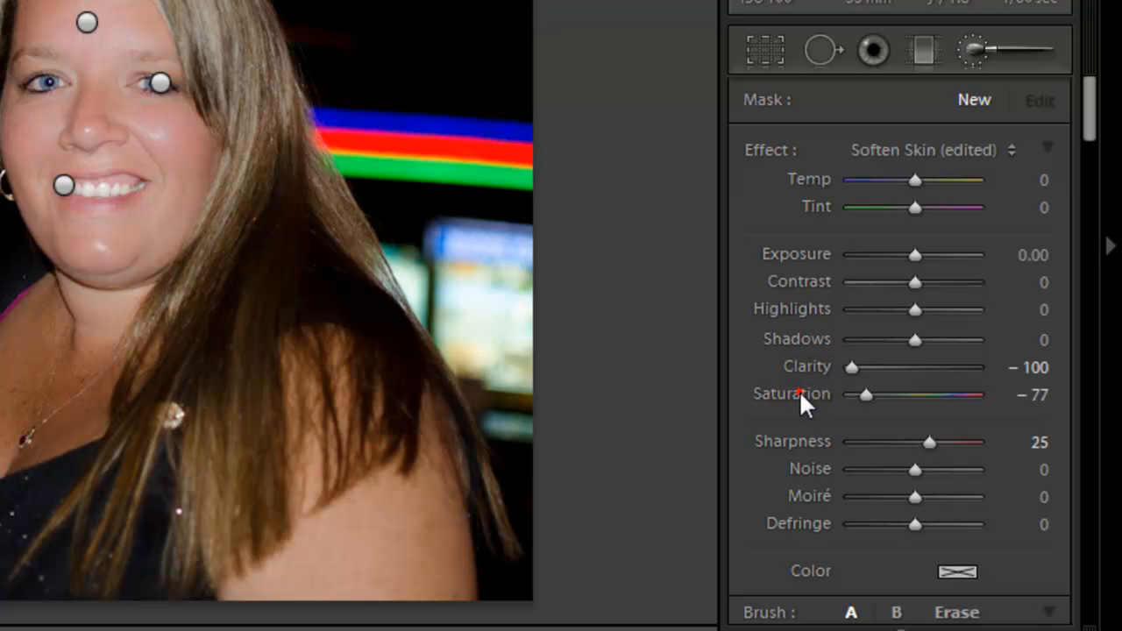
left_click_drag(800, 390, 915, 389)
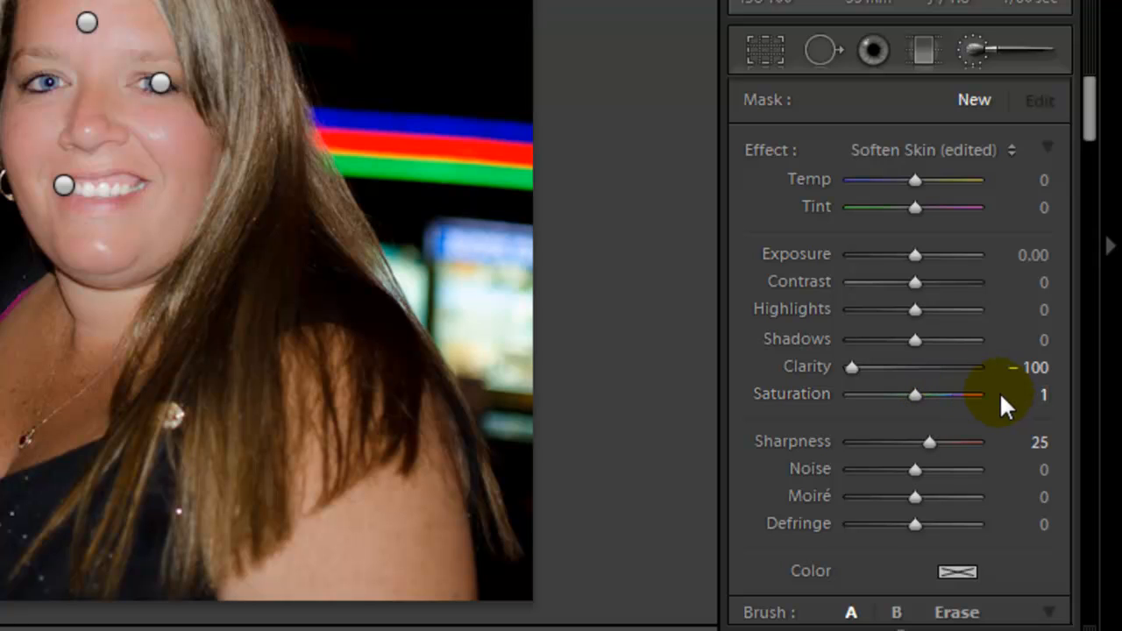
left_click(1037, 395)
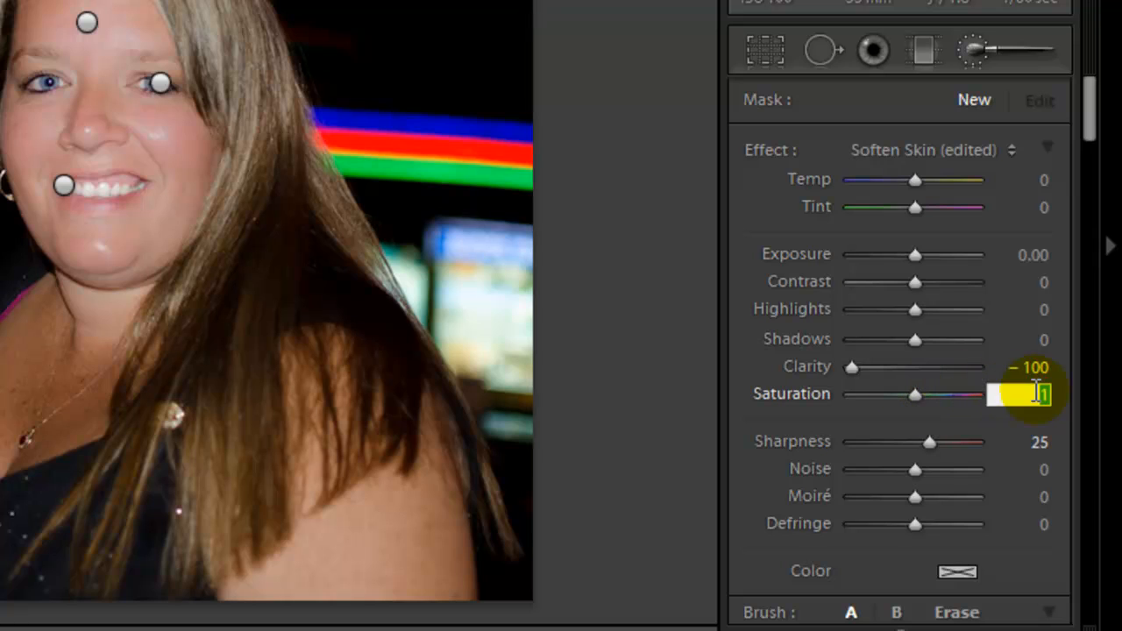
type("0")
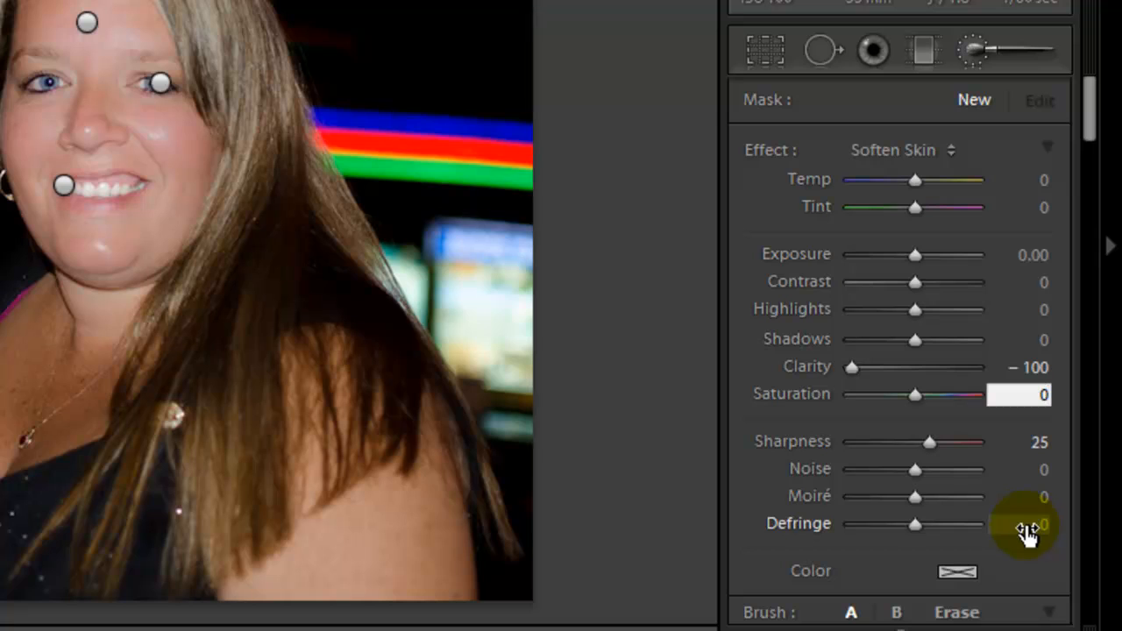
left_click(1016, 396)
left_click(1020, 419)
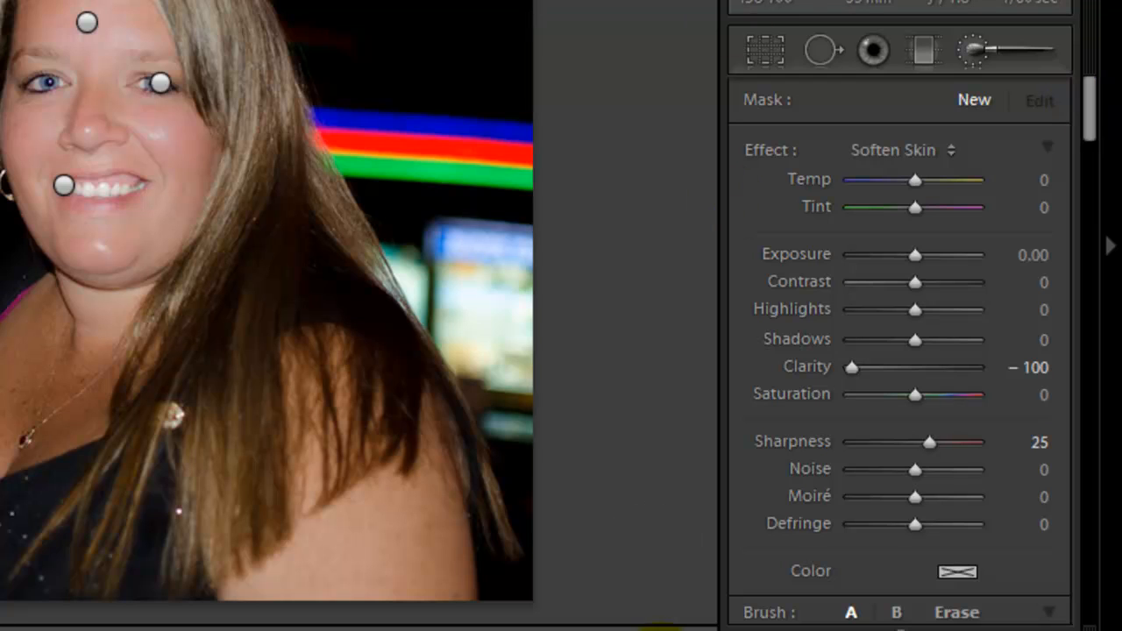
key("k")
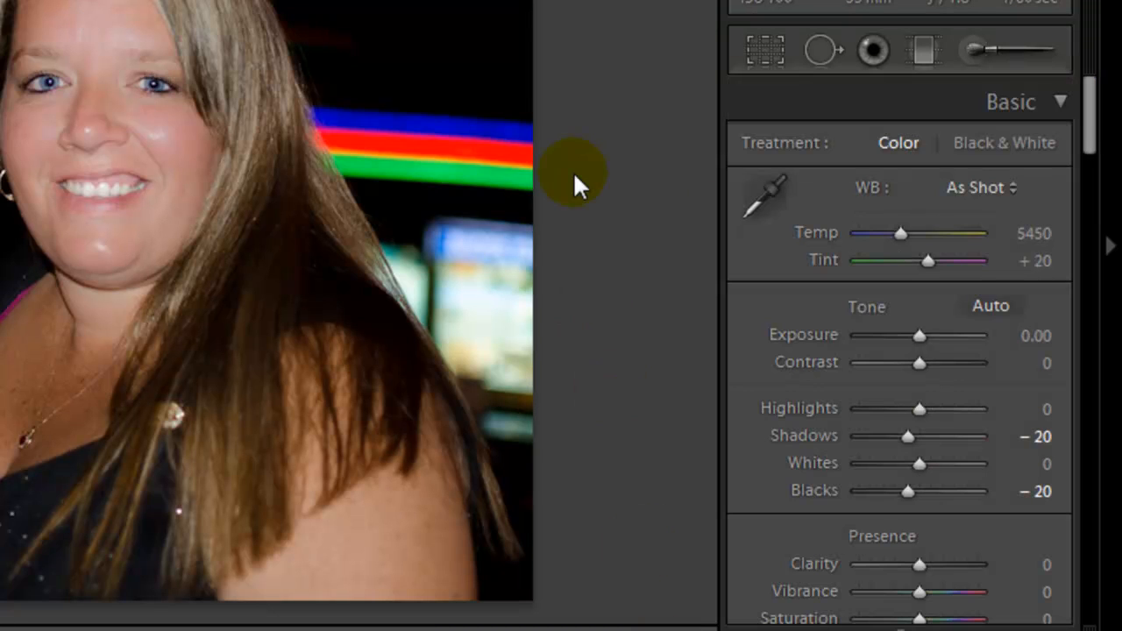